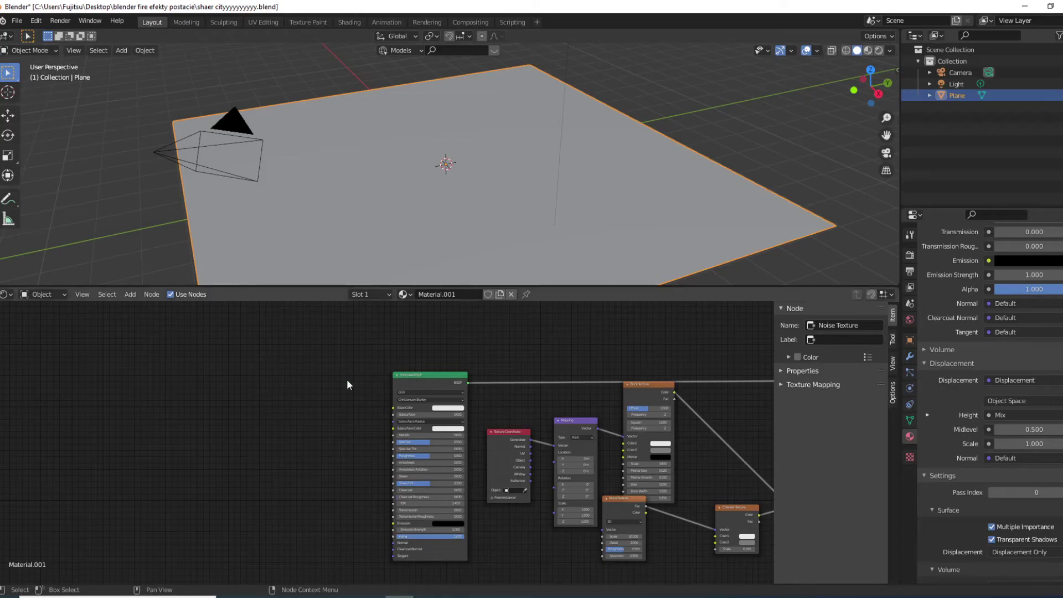
# Step: Add a Texture Coordinate node to the left of the Principled BSDF
pyautogui.scroll(-3, 300, 380)
pyautogui.scroll(5, 273, 397)
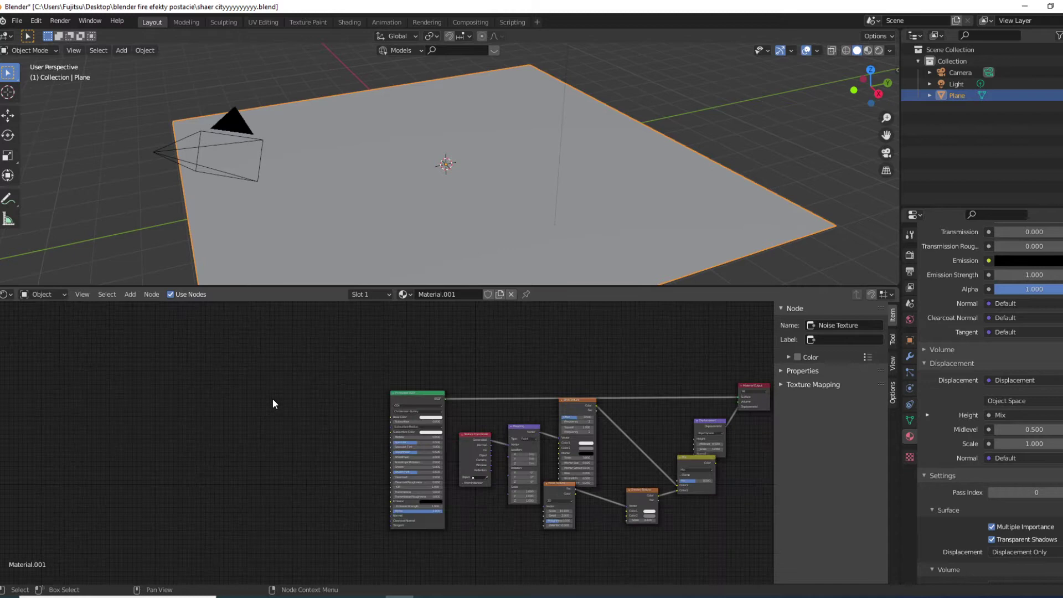
pyautogui.scroll(-3, 273, 398)
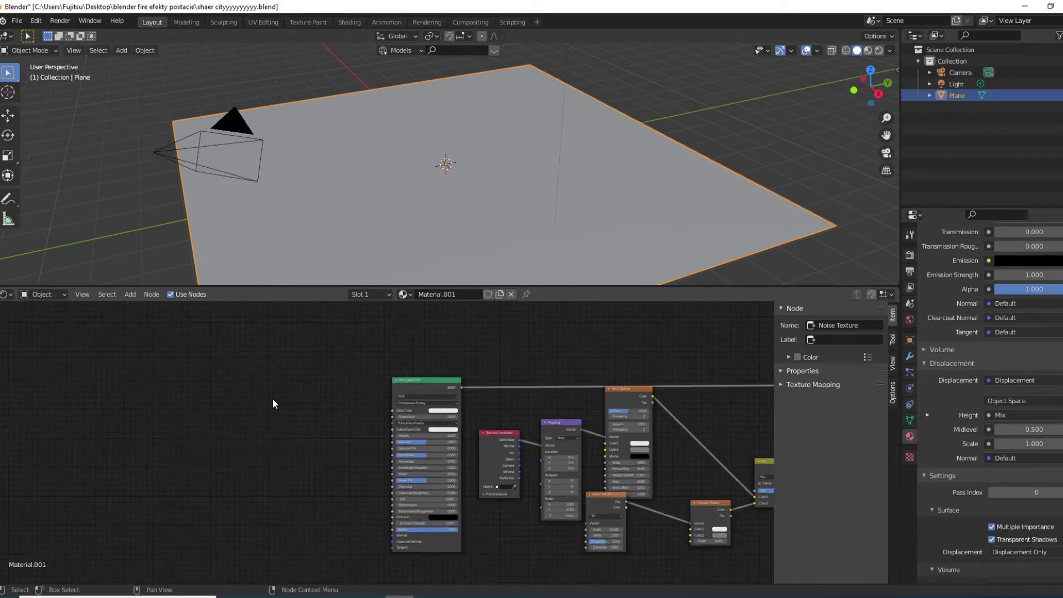
pyautogui.scroll(2, 273, 399)
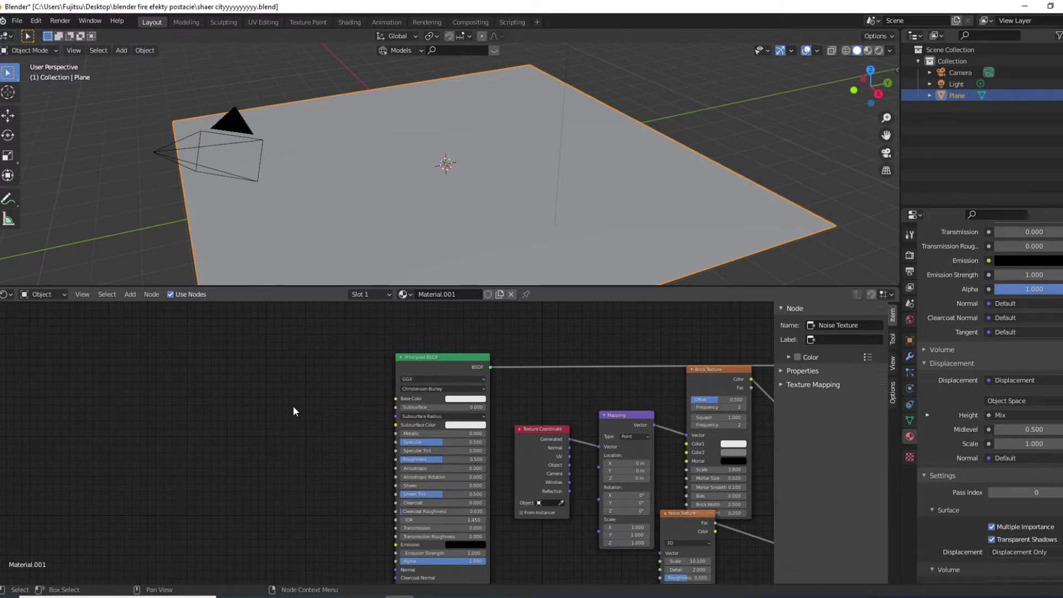
pyautogui.scroll(2, 293, 406)
pyautogui.scroll(-3, 289, 418)
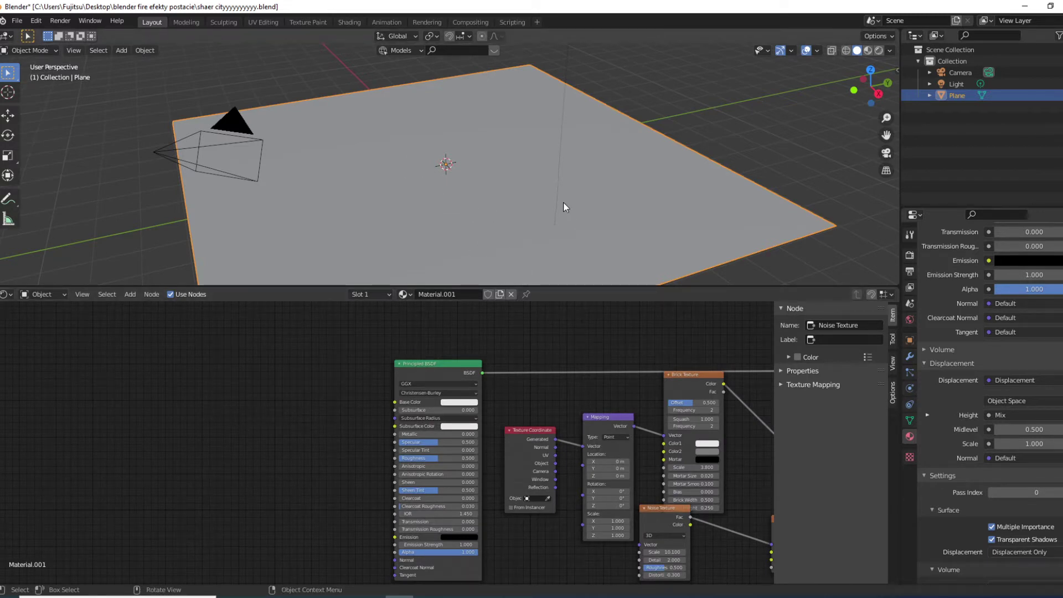
pyautogui.hotkey('shift', 'a')
pyautogui.click(257, 395)
pyautogui.write('te')
pyautogui.click(288, 414)
pyautogui.click(297, 420)
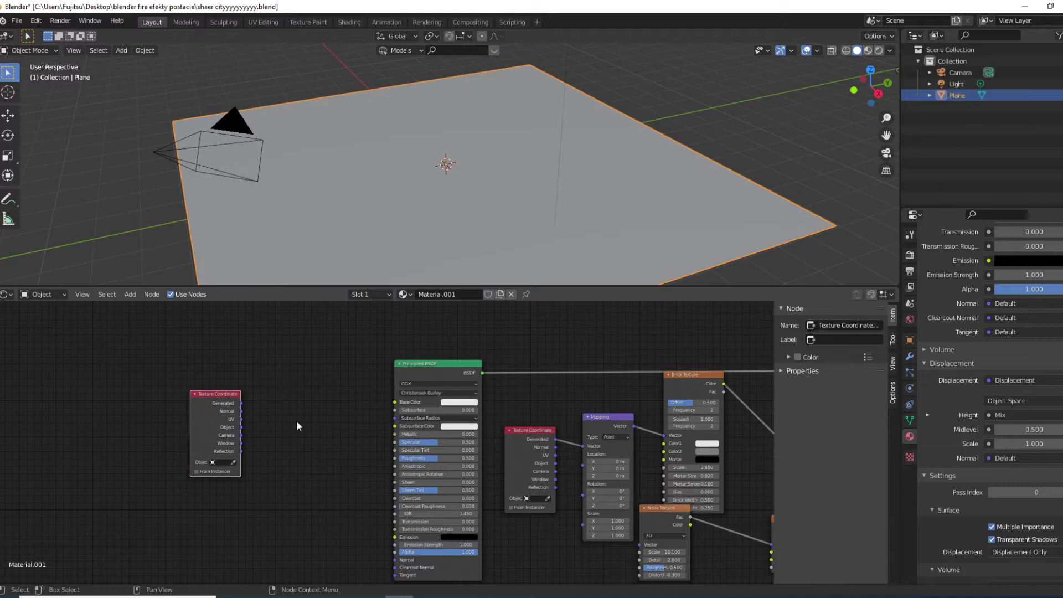
# Step: Add a Mapping node beside it and link Generated into its Vector input
pyautogui.hotkey('shift', 'a')
pyautogui.click(294, 423)
pyautogui.write('ma')
pyautogui.click(334, 472)
pyautogui.click(266, 384)
pyautogui.moveTo(243, 403); pyautogui.dragTo(268, 423)
pyautogui.moveTo(282, 380); pyautogui.dragTo(277, 383)
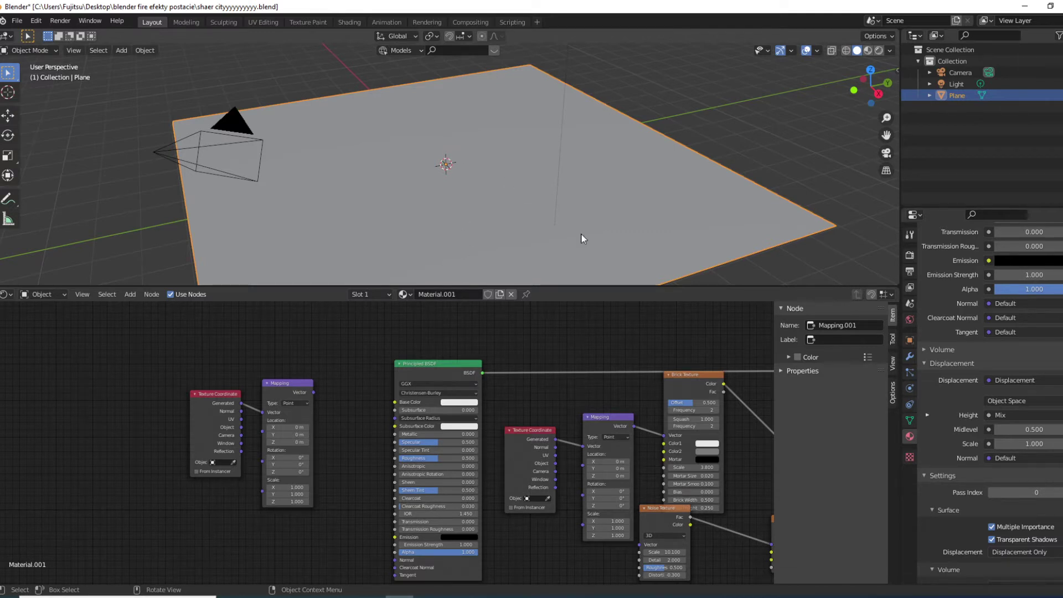
pyautogui.scroll(4, 340, 409)
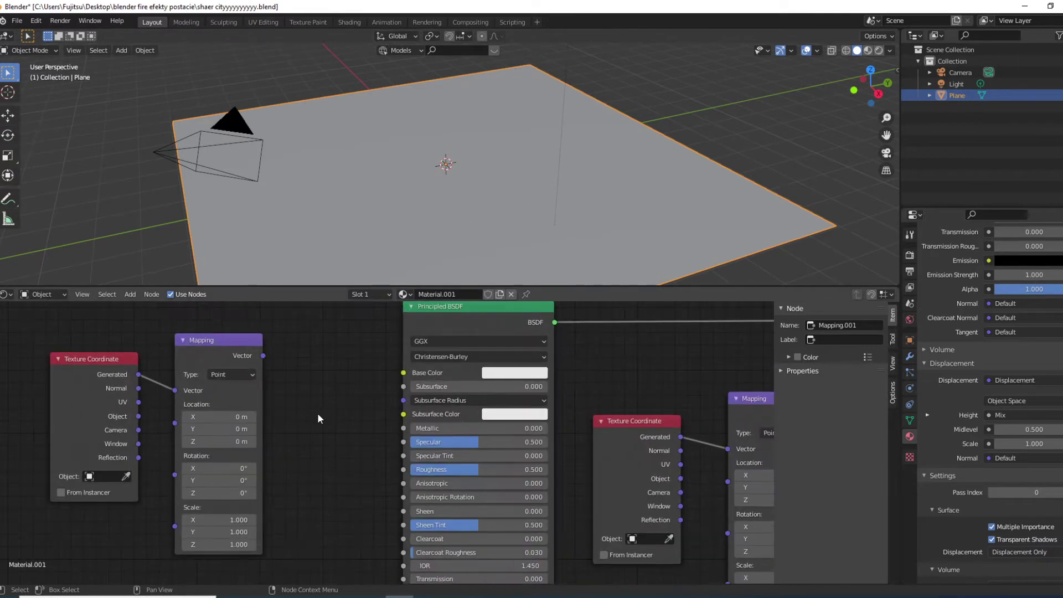
# Step: Add a Brick Texture node after the Mapping node
pyautogui.hotkey('shift', 'a')
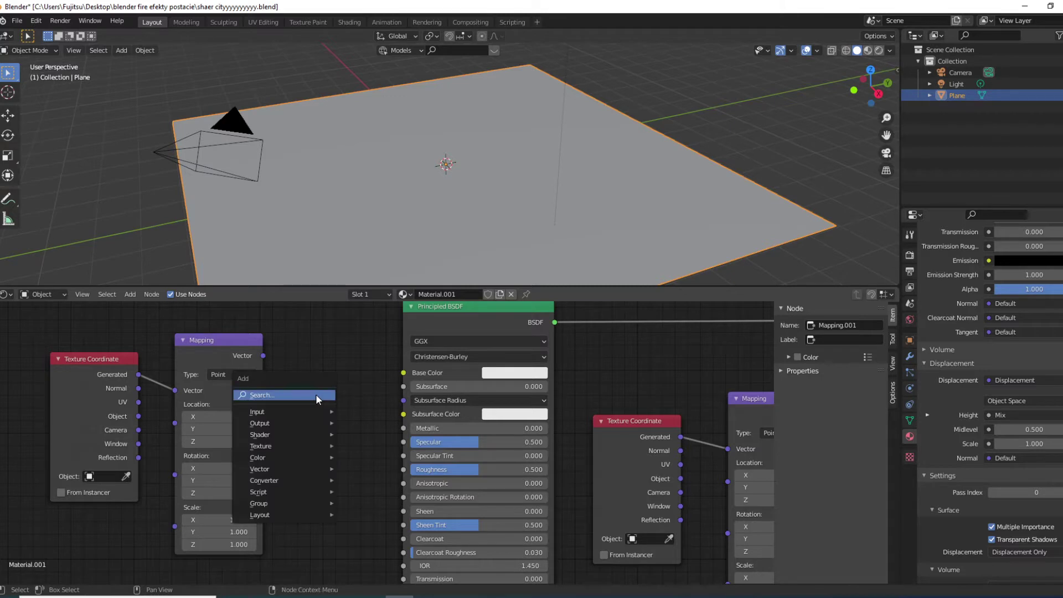
pyautogui.moveTo(308, 423)
pyautogui.moveTo(298, 443)
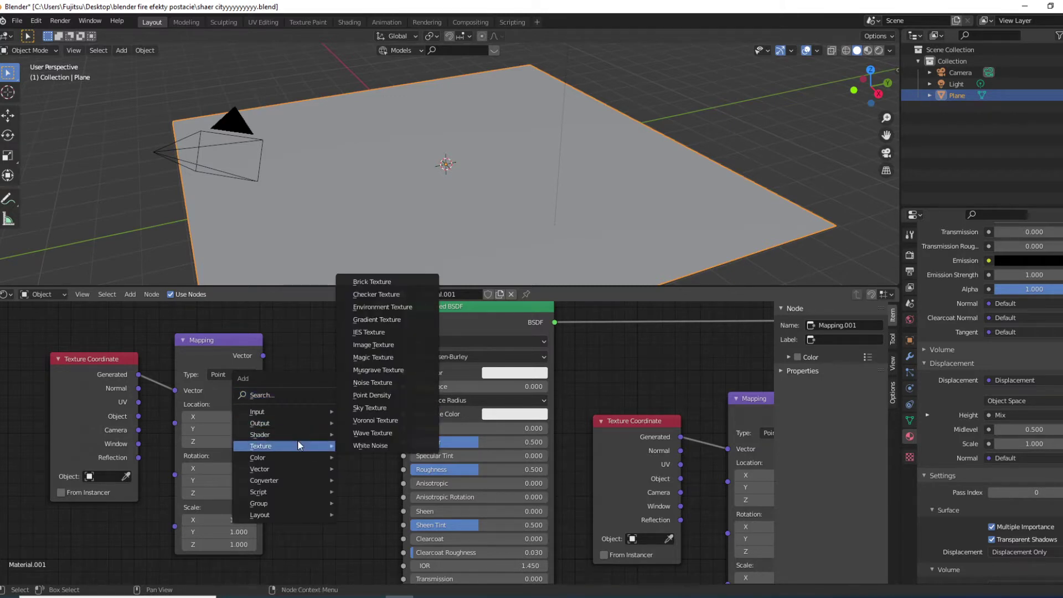
pyautogui.click(382, 282)
pyautogui.click(293, 339)
# Step: Rearrange Texture Coordinate, Mapping and Brick Texture into a tidy left-to-right chain
pyautogui.moveTo(246, 365); pyautogui.dragTo(286, 454)
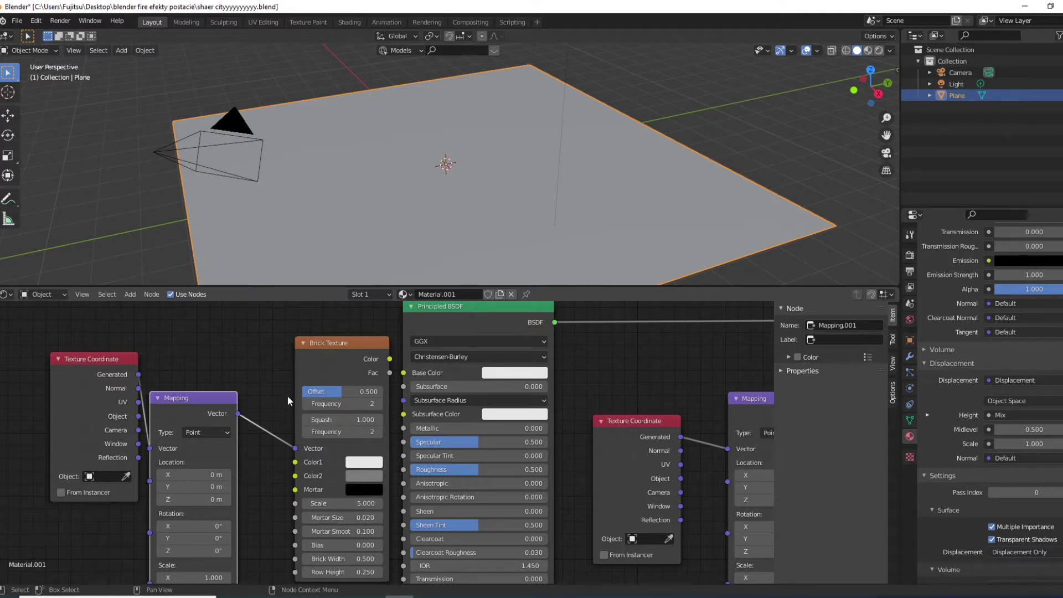
pyautogui.moveTo(313, 369); pyautogui.dragTo(283, 382)
pyautogui.moveTo(28, 362); pyautogui.dragTo(213, 481)
pyautogui.moveTo(95, 383); pyautogui.dragTo(12, 376)
pyautogui.moveTo(266, 365); pyautogui.dragTo(187, 376)
pyautogui.press('h')
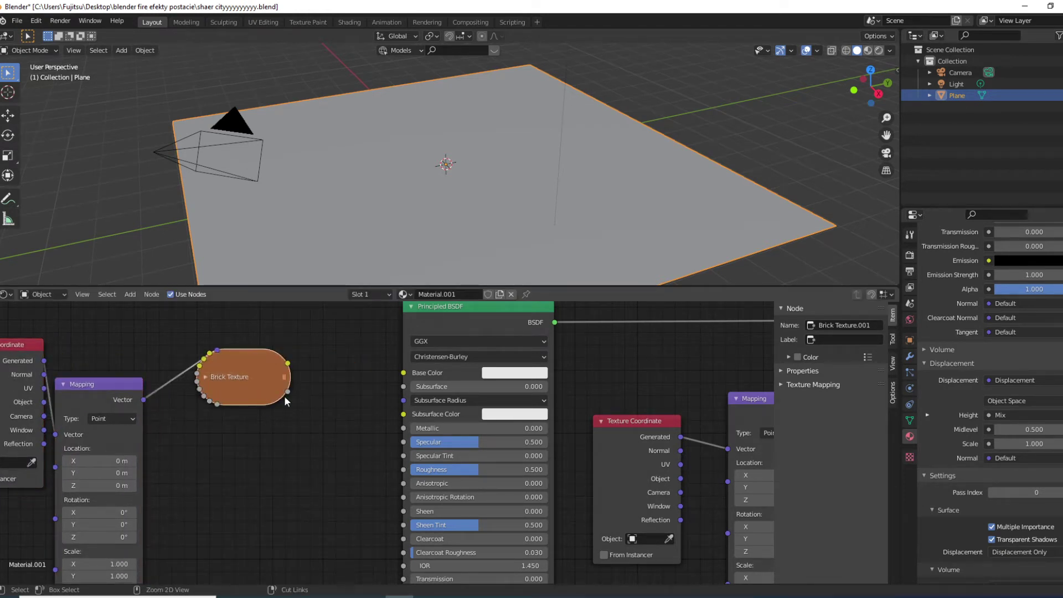
pyautogui.hotkey('ctrl', 'z')
pyautogui.hotkey('ctrl', 'z')
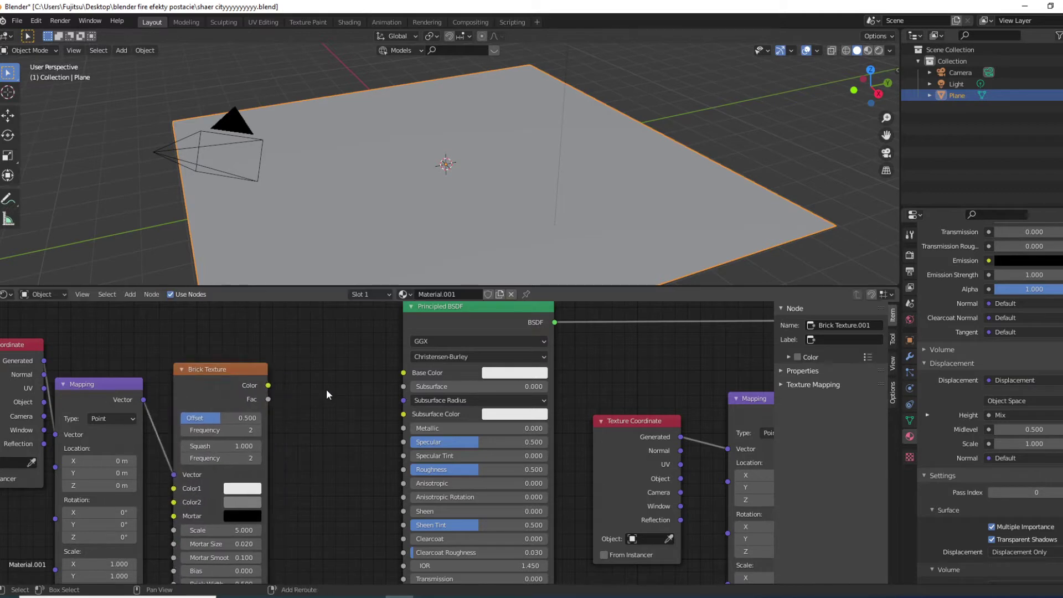
# Step: Add a MixRGB node and link Brick Texture Color into its Color1 input
pyautogui.hotkey('shift', 'a')
pyautogui.moveTo(323, 386)
pyautogui.click(286, 341)
pyautogui.write('mi')
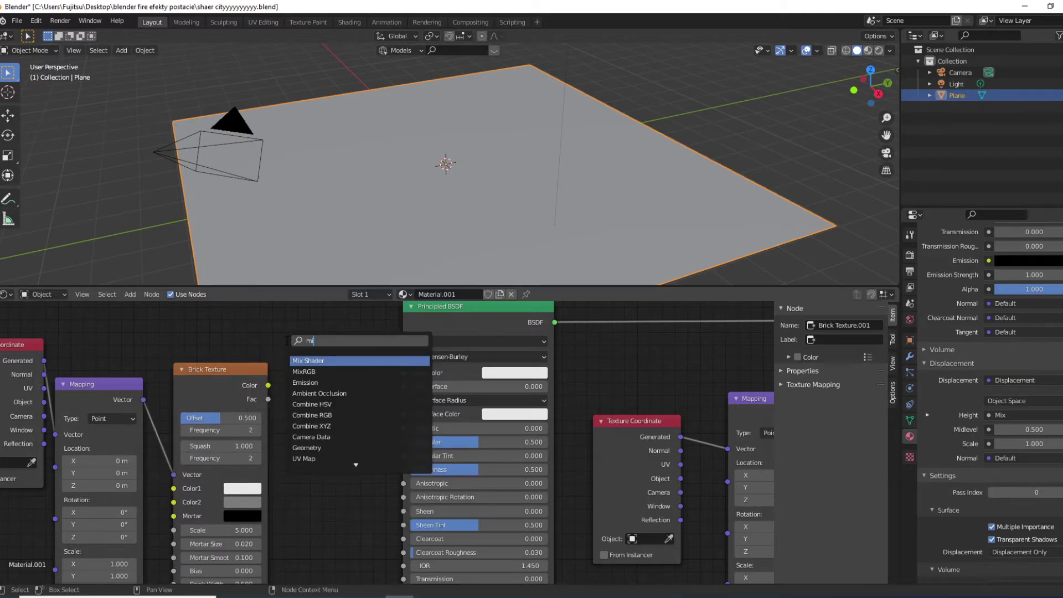
pyautogui.click(321, 370)
pyautogui.click(323, 367)
pyautogui.moveTo(268, 384); pyautogui.dragTo(310, 427)
# Step: Move Texture Coordinate, Mapping and Brick Texture nodes together left and up
pyautogui.scroll(-4, 315, 449)
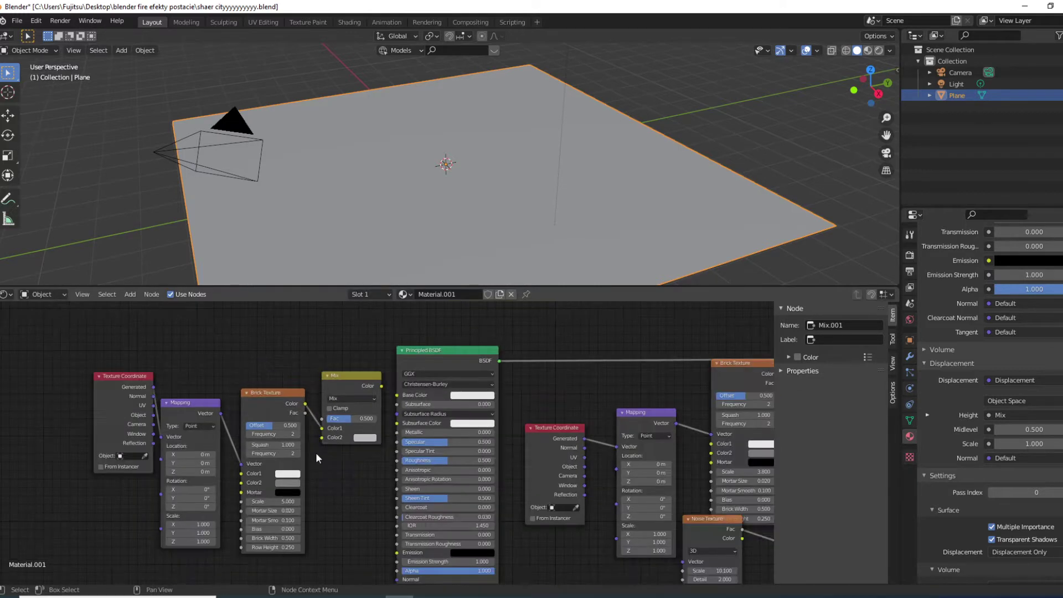
pyautogui.moveTo(155, 433); pyautogui.dragTo(320, 484)
pyautogui.moveTo(181, 429); pyautogui.dragTo(126, 441)
pyautogui.moveTo(227, 434); pyautogui.dragTo(243, 397)
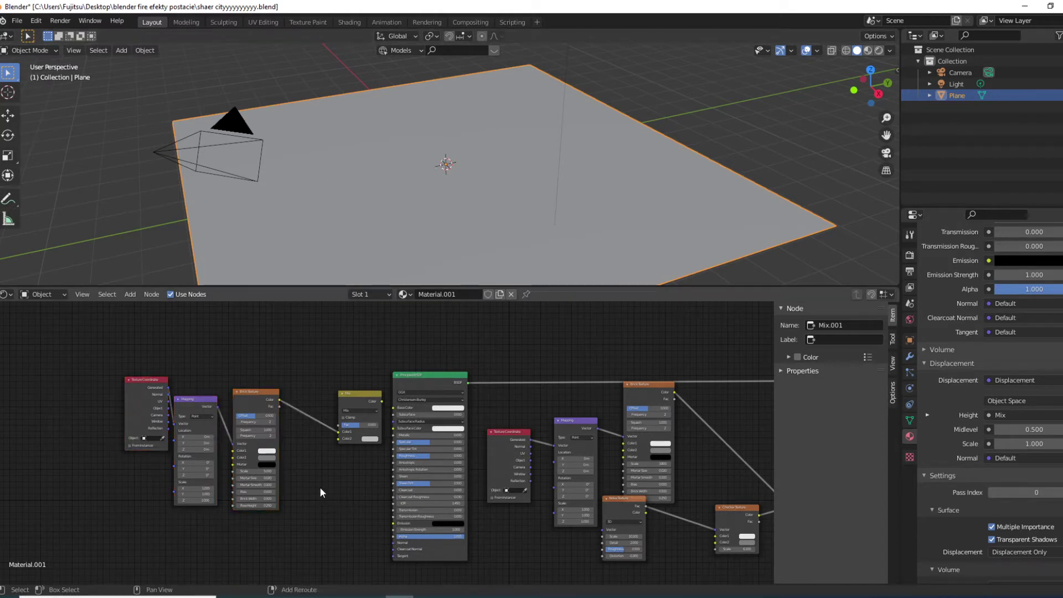
# Step: Nudge Brick Texture.001 slightly up and right so it sits beside Mix.001
pyautogui.hotkey('shift', 'a')
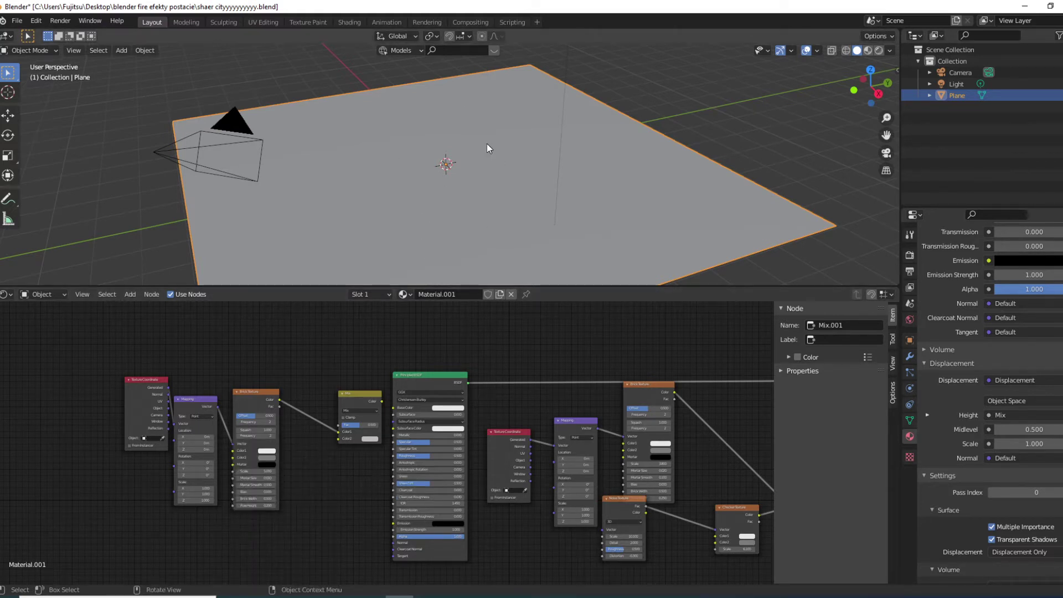
pyautogui.moveTo(253, 394); pyautogui.dragTo(270, 381)
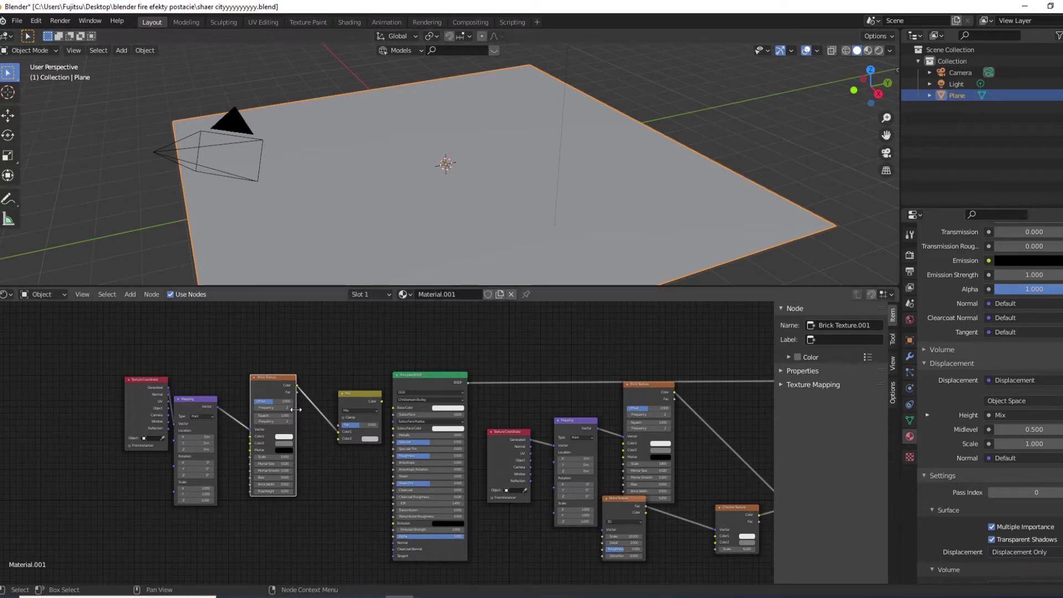
pyautogui.scroll(3, 276, 419)
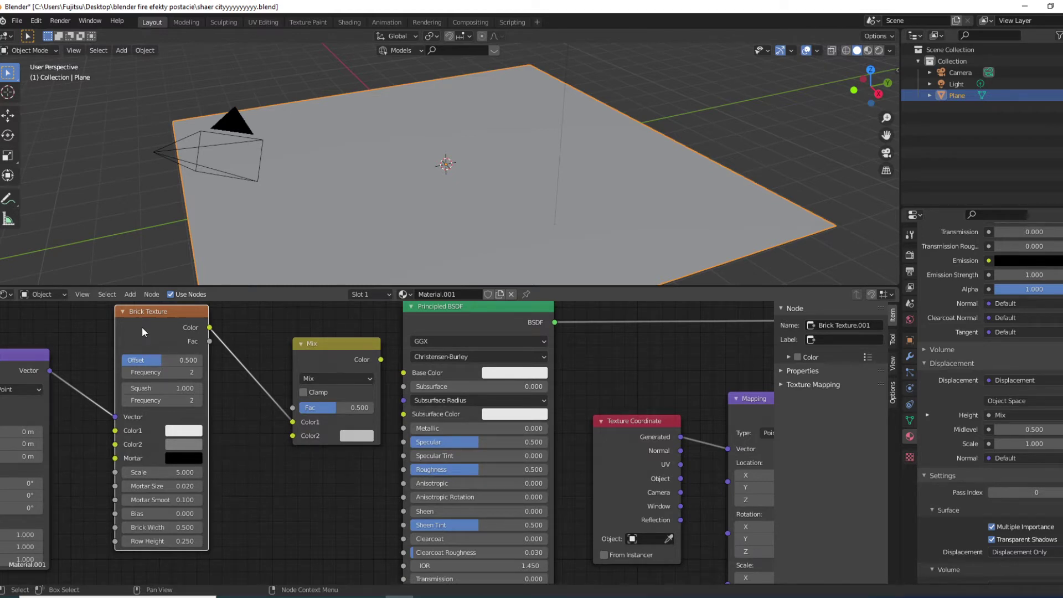
pyautogui.scroll(-3, 278, 458)
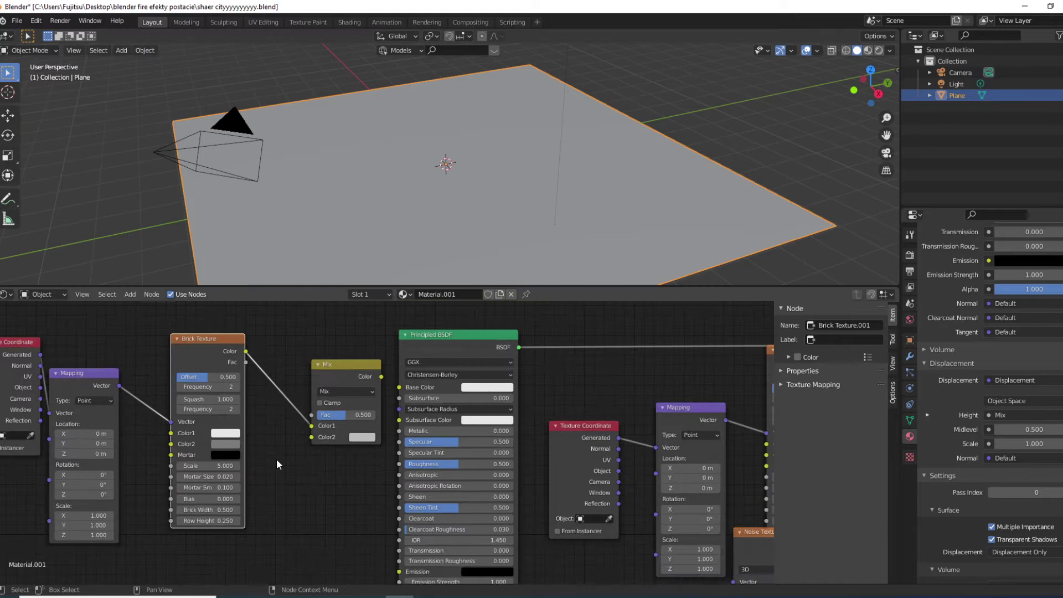
# Step: Add a Geometry node at the bottom left of the tree
pyautogui.hotkey('shift', 'a')
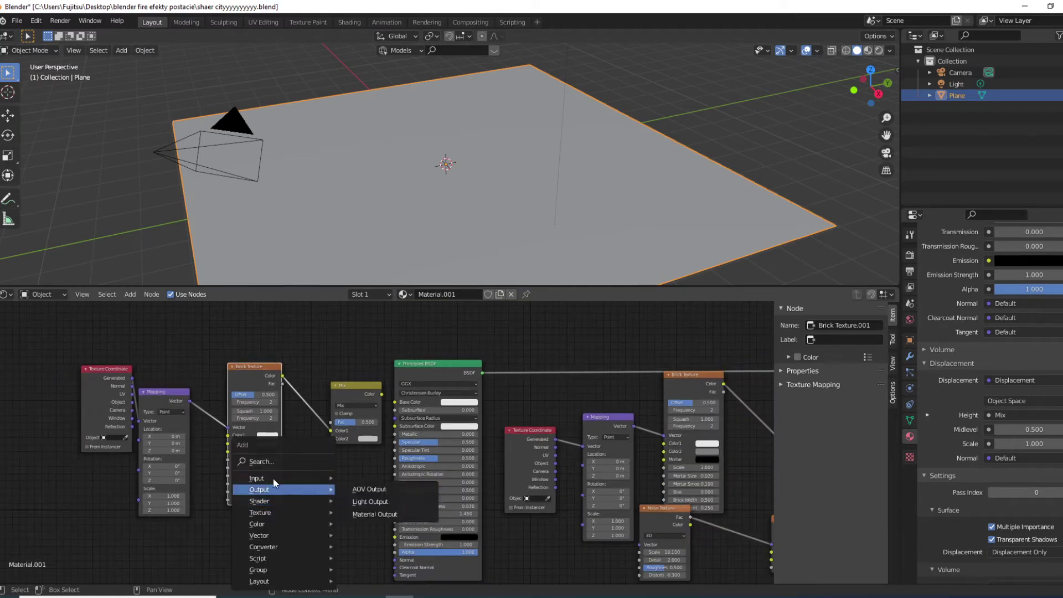
pyautogui.click(253, 461)
pyautogui.write('ge')
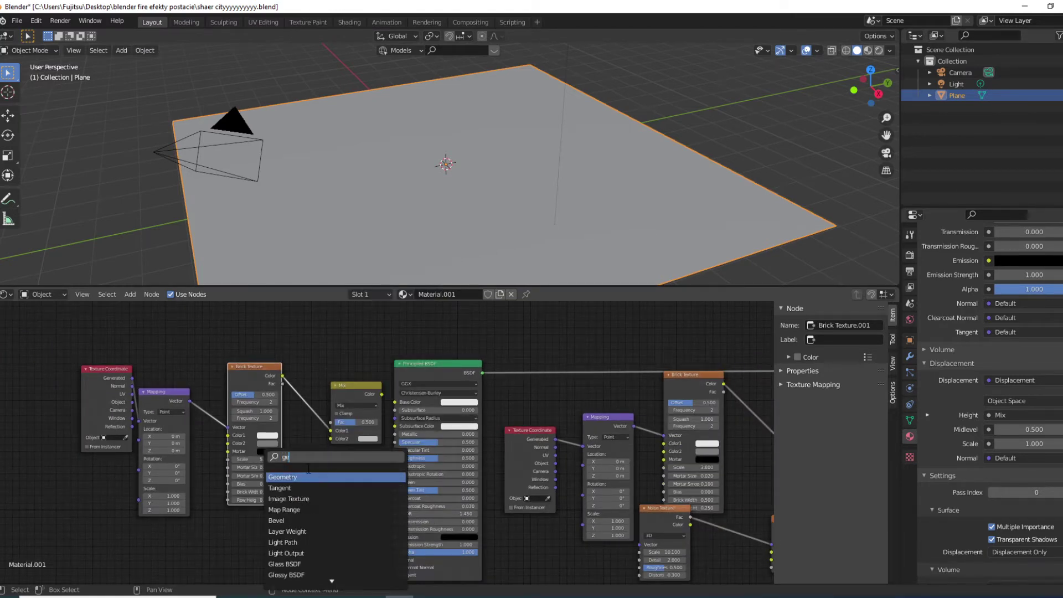
pyautogui.press('Return')
pyautogui.click(267, 536)
# Step: Add a Vector Math node set to Add
pyautogui.hotkey('shift', 'a')
pyautogui.moveTo(298, 526)
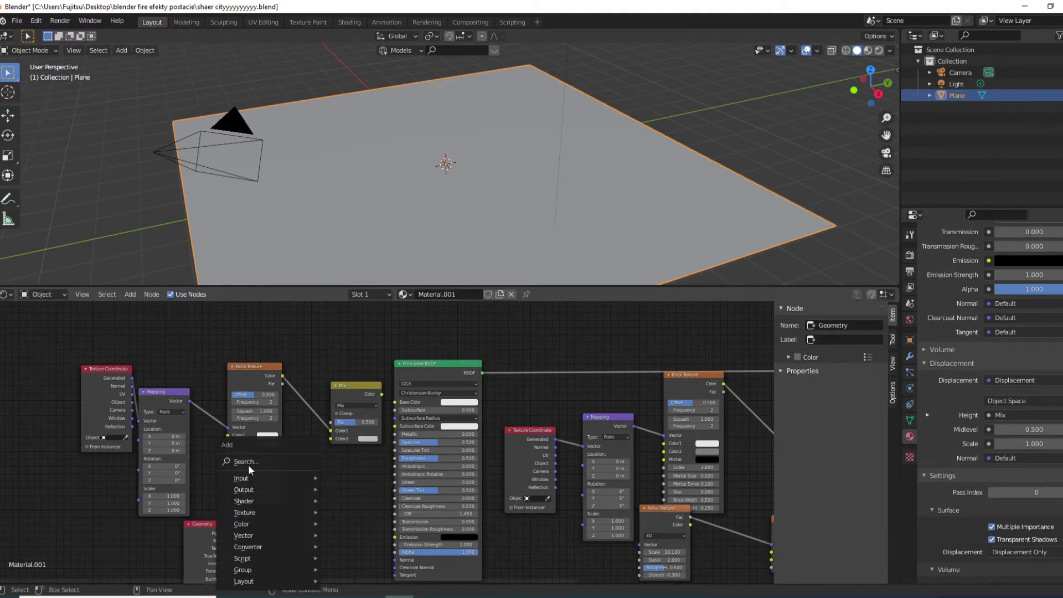
pyautogui.click(249, 463)
pyautogui.write('v')
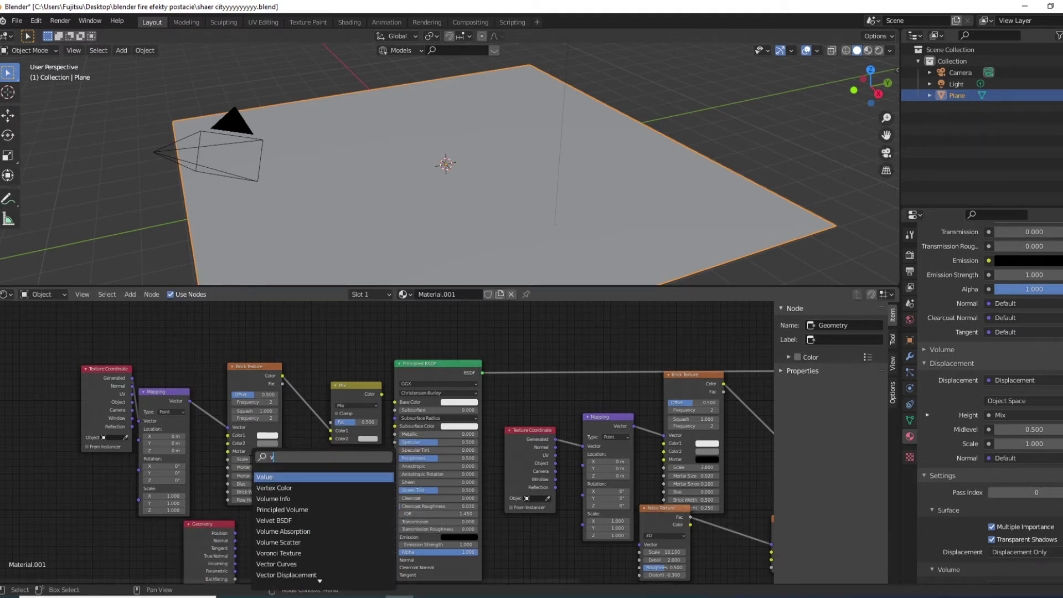
pyautogui.write('ect')
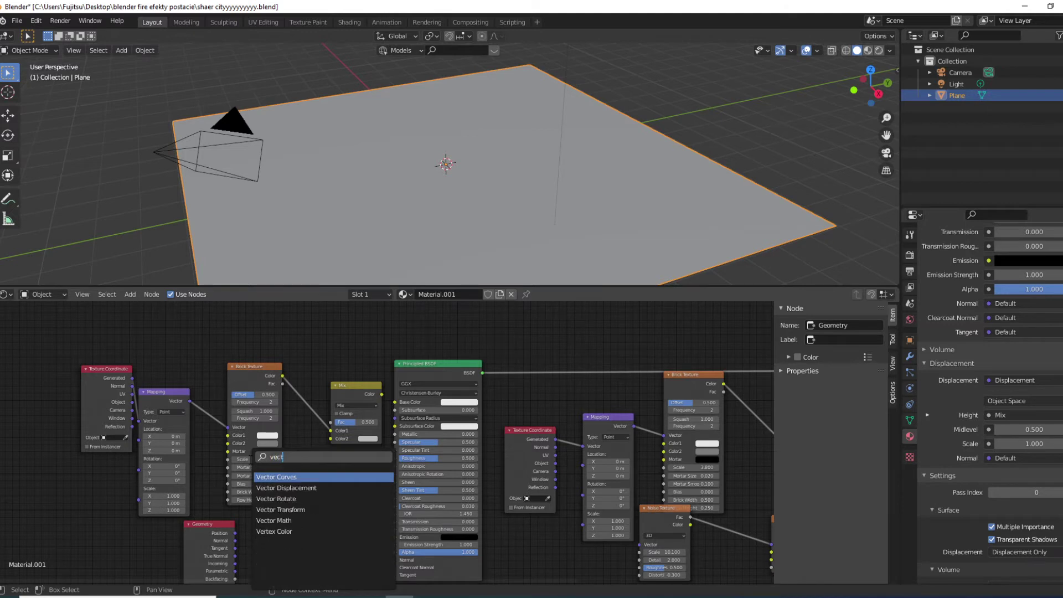
pyautogui.click(296, 521)
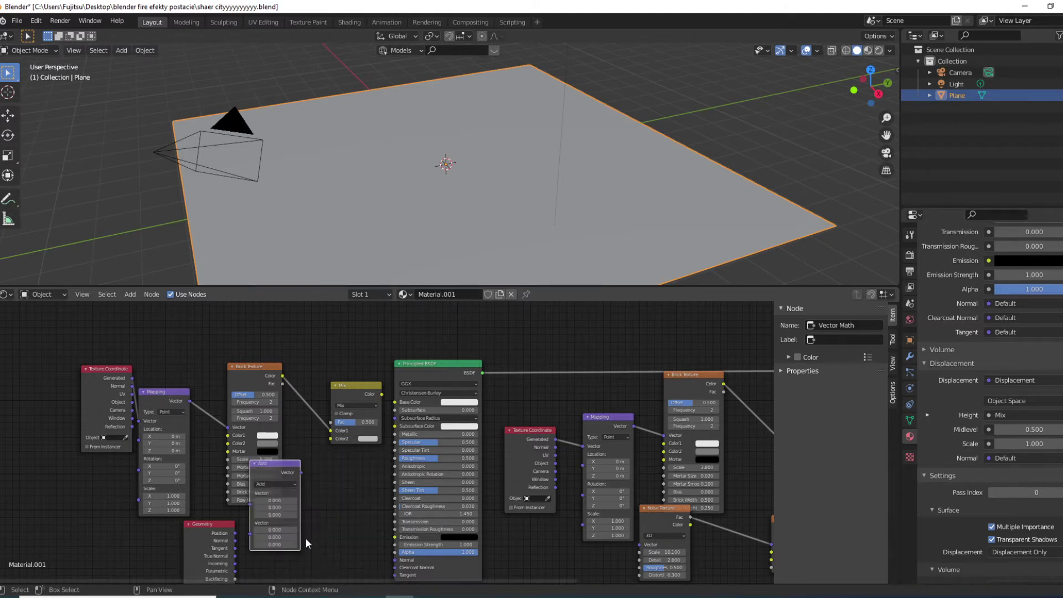
pyautogui.click(319, 512)
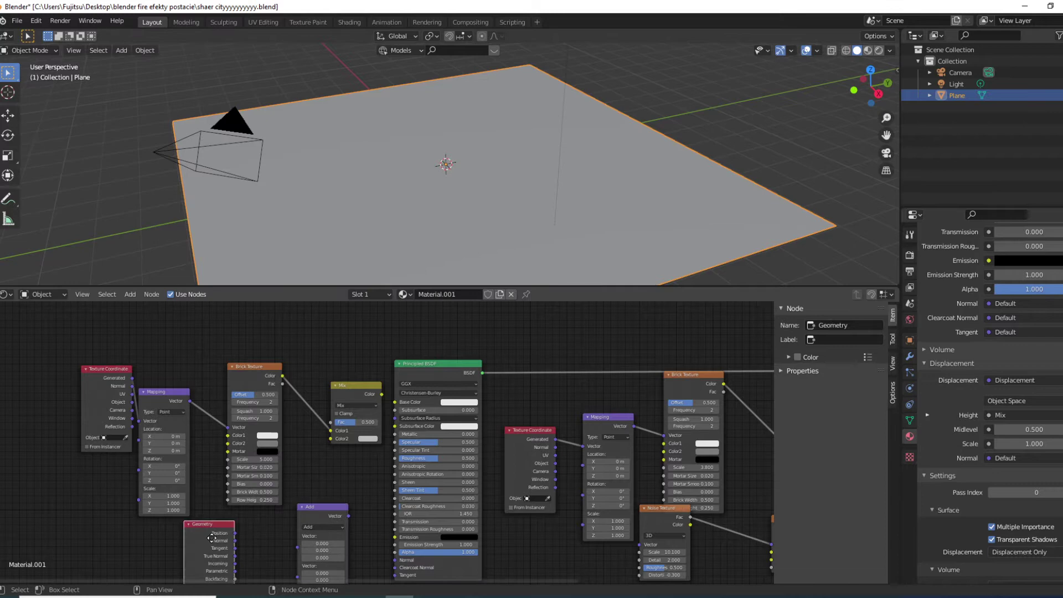
# Step: Place Geometry and Add side by side and link Normal into Add's first Vector
pyautogui.moveTo(207, 537); pyautogui.dragTo(233, 532)
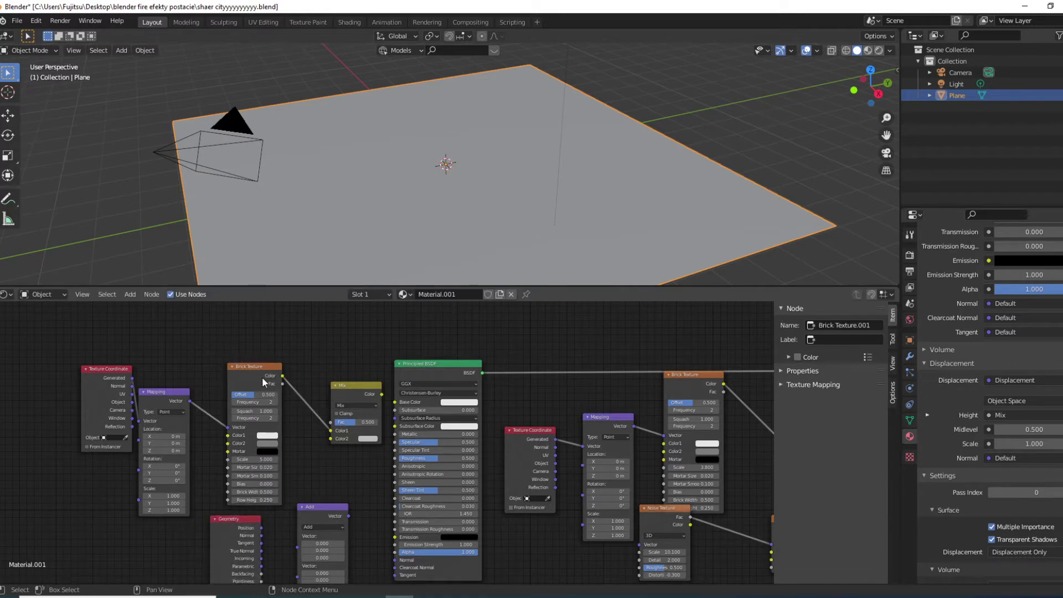
pyautogui.moveTo(262, 377); pyautogui.dragTo(228, 338)
pyautogui.scroll(5, 287, 482)
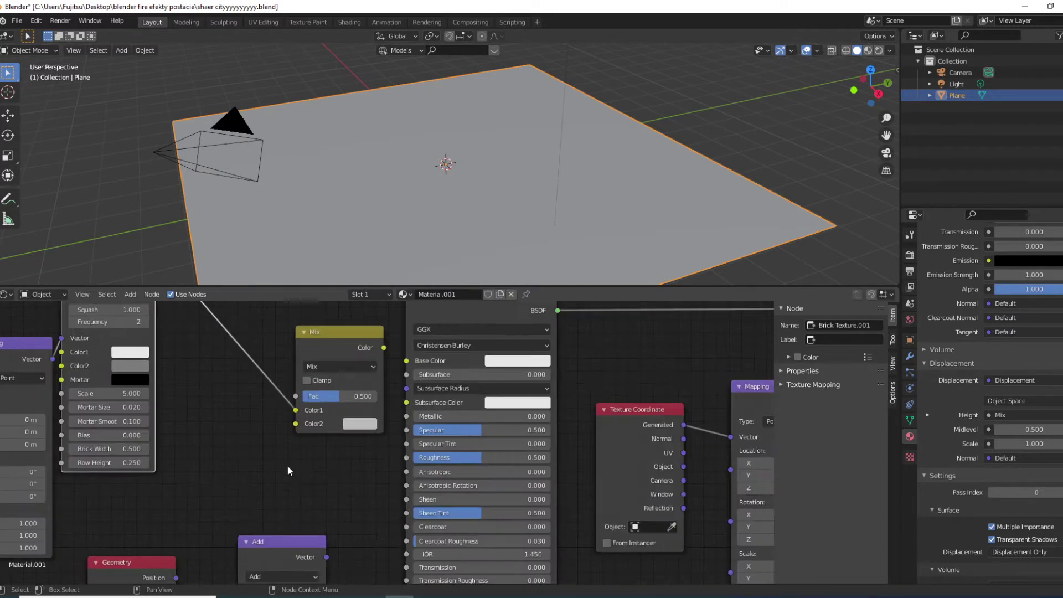
pyautogui.moveTo(247, 448); pyautogui.dragTo(284, 390, button='middle')
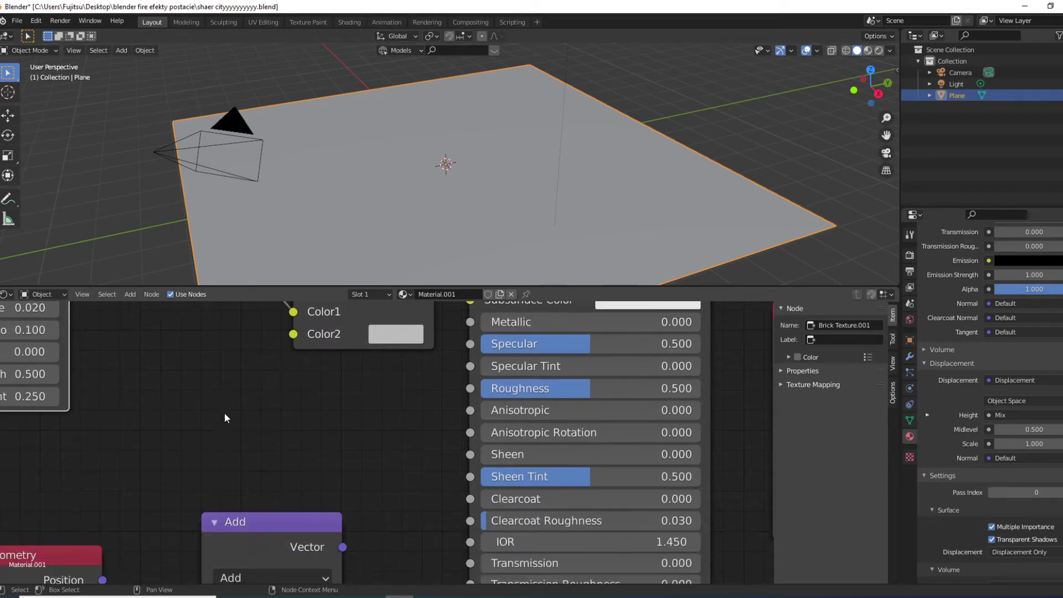
pyautogui.moveTo(47, 564); pyautogui.dragTo(86, 448)
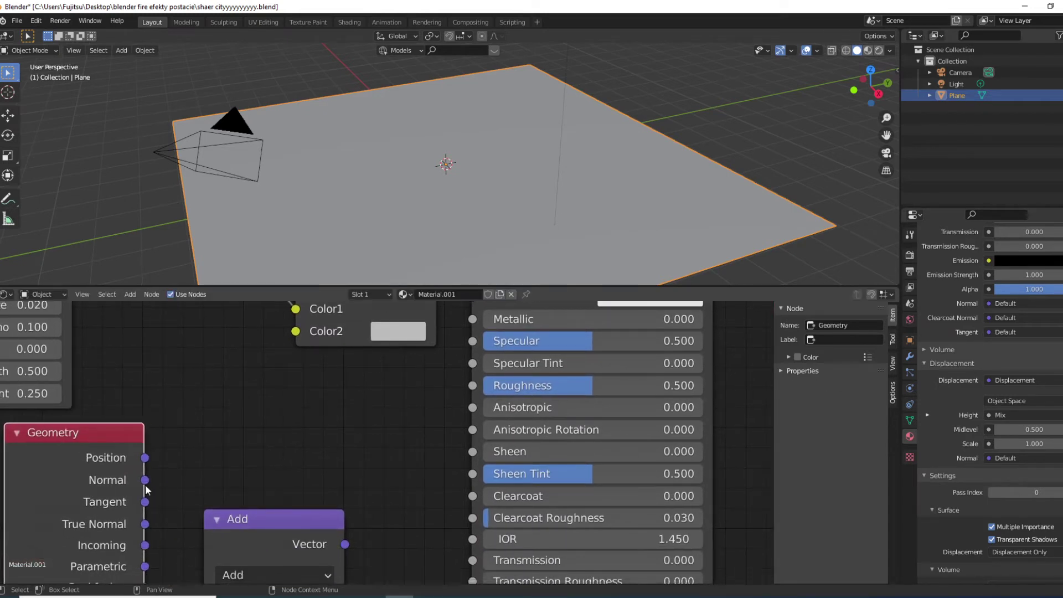
pyautogui.moveTo(242, 524); pyautogui.dragTo(230, 387)
pyautogui.moveTo(144, 479); pyautogui.dragTo(190, 495)
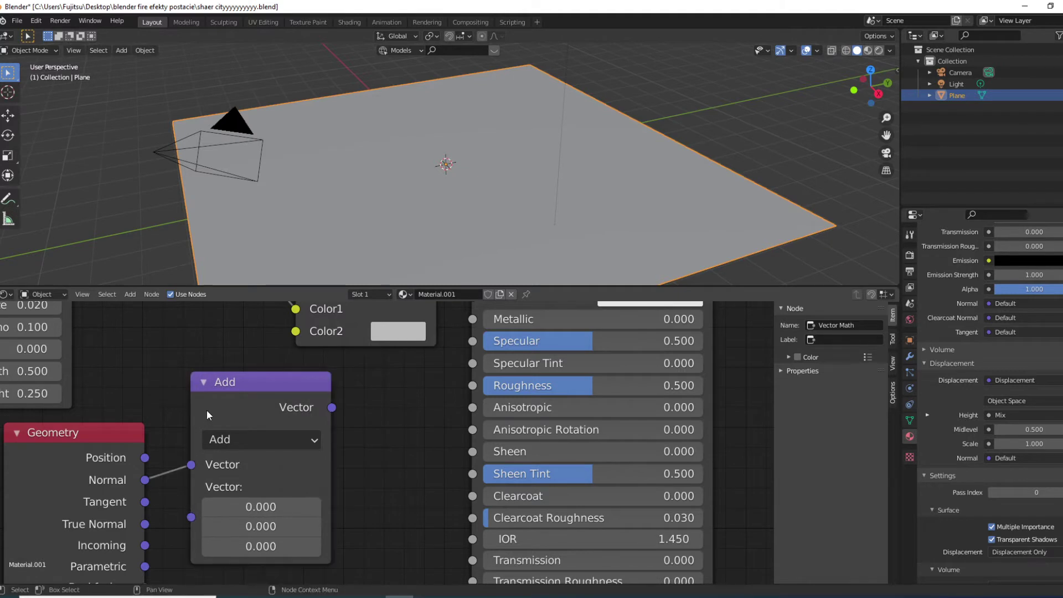
# Step: Switch the Vector Math operation from Add to Dot Product
pyautogui.click(247, 439)
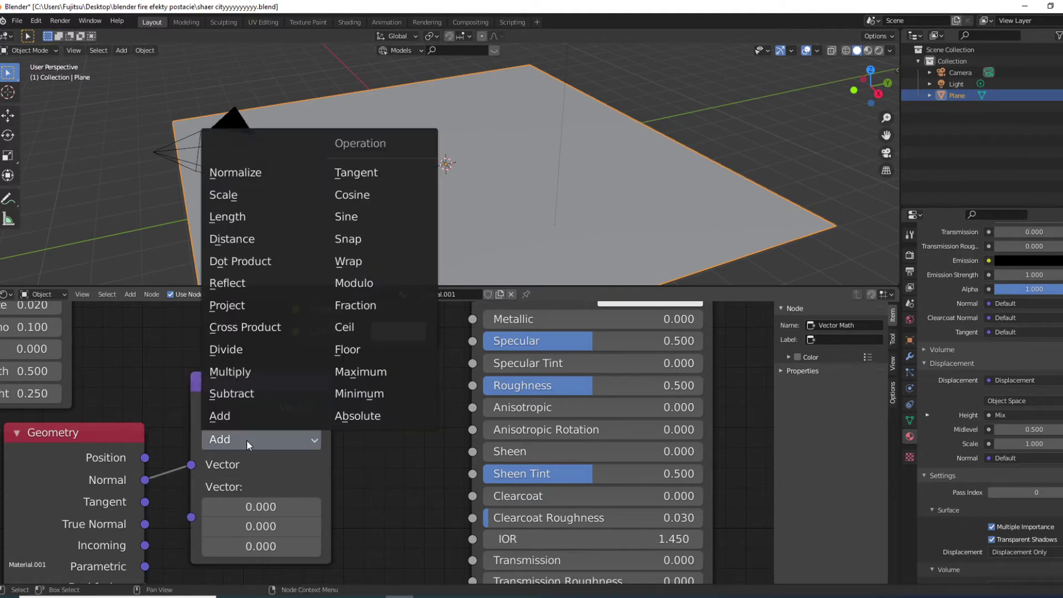
pyautogui.click(248, 264)
pyautogui.scroll(-3, 237, 474)
# Step: Move the Geometry and Dot Product nodes together to the lower left
pyautogui.moveTo(183, 483); pyautogui.dragTo(81, 561)
pyautogui.moveTo(320, 412); pyautogui.dragTo(233, 497)
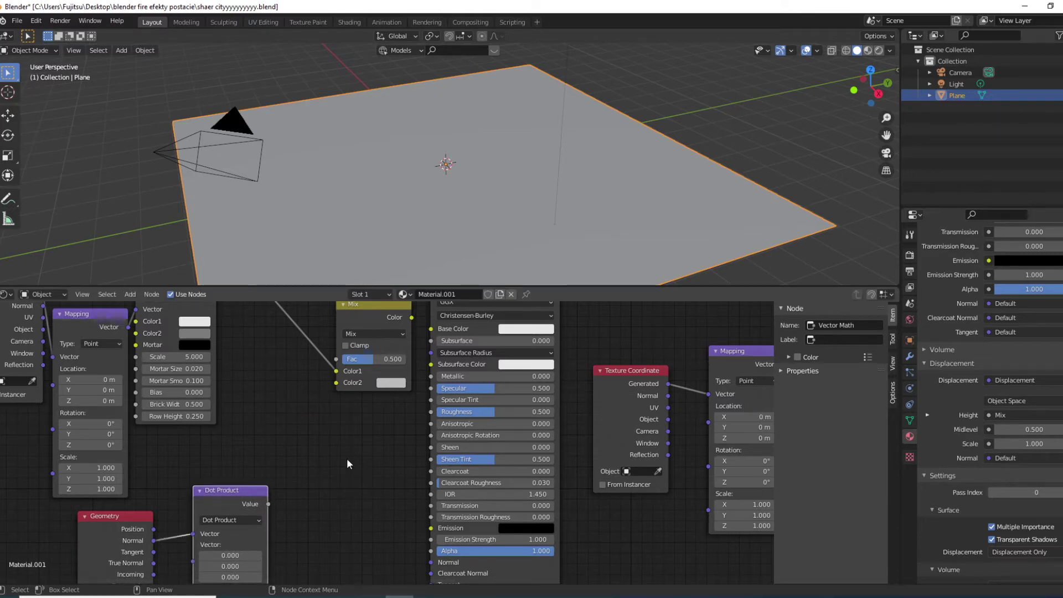
pyautogui.scroll(-2, 361, 445)
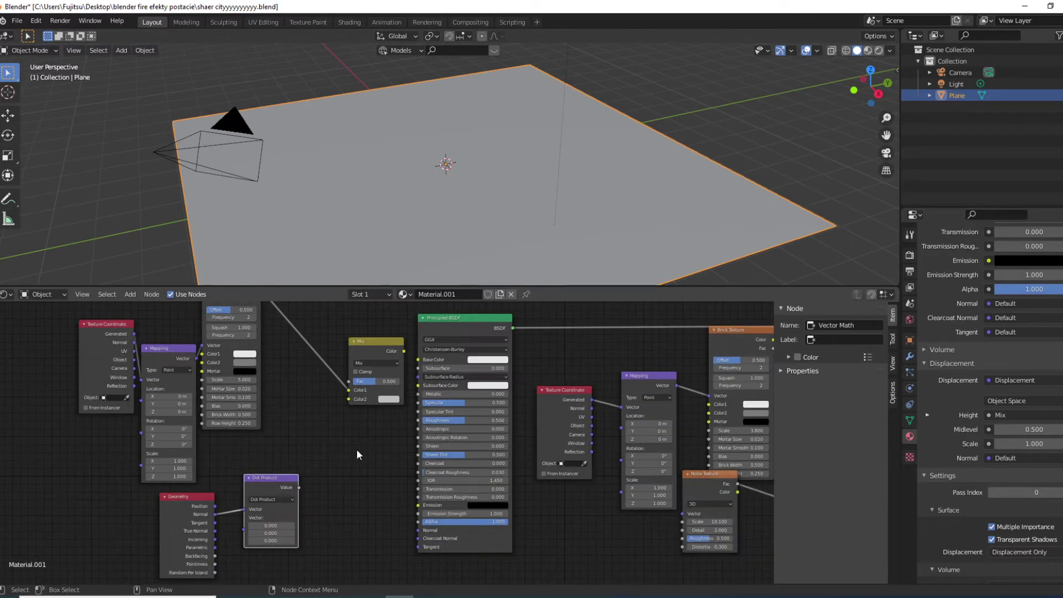
pyautogui.scroll(-1, 270, 381)
# Step: Duplicate the Brick Texture and feed Dot Product Value into the copy's Vector input
pyautogui.click(258, 319)
pyautogui.hotkey('shift', 'd')
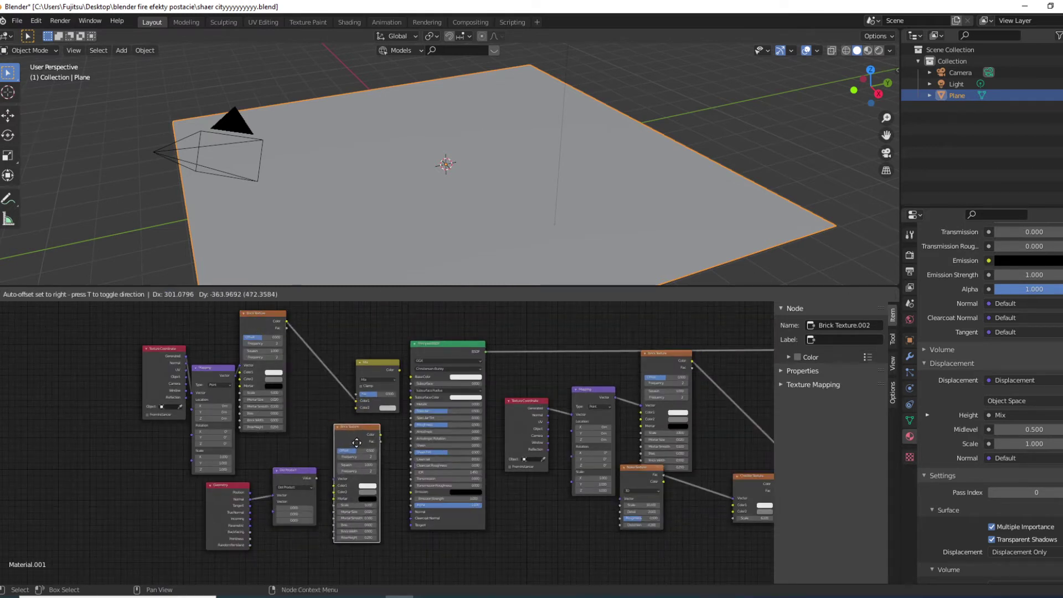
pyautogui.click(345, 452)
pyautogui.moveTo(315, 478); pyautogui.dragTo(336, 498)
pyautogui.scroll(3, 354, 504)
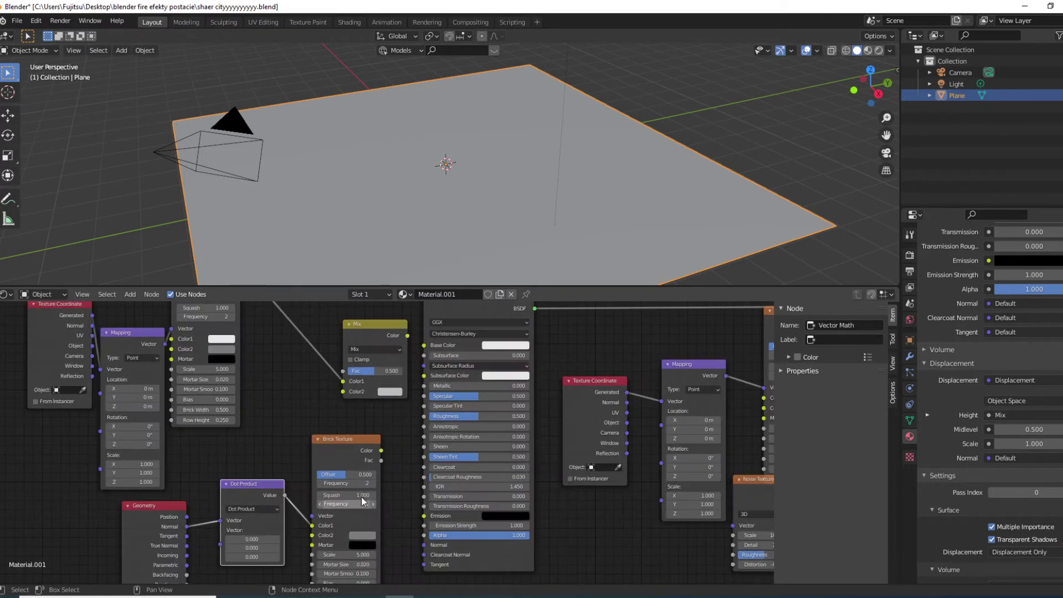
pyautogui.moveTo(306, 540); pyautogui.dragTo(300, 528)
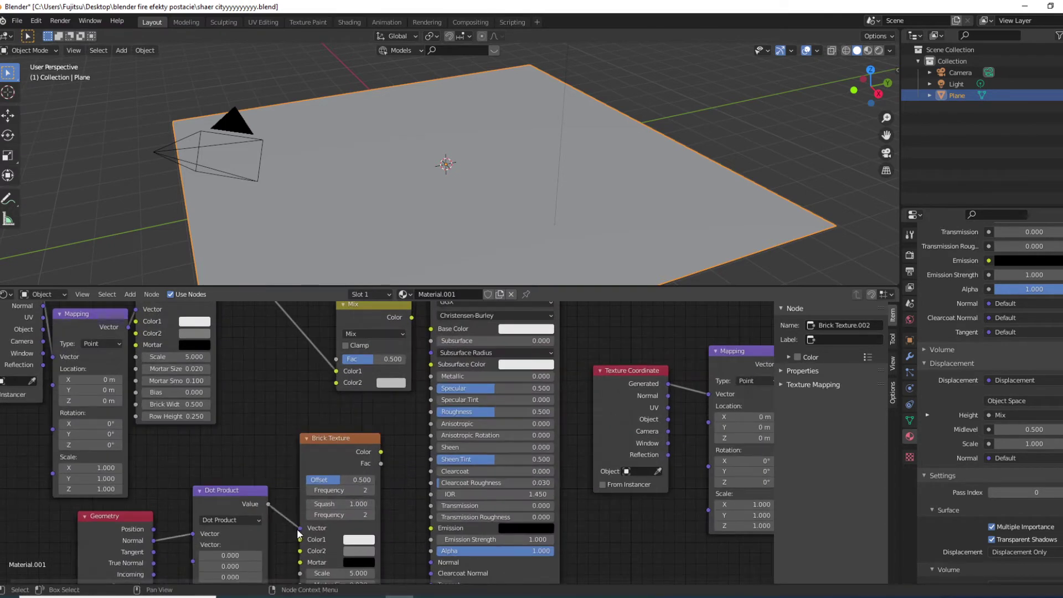
pyautogui.moveTo(345, 438); pyautogui.dragTo(363, 390)
# Step: Connect the Mix Color output to the Principled BSDF Base Color
pyautogui.moveTo(396, 325); pyautogui.dragTo(431, 328)
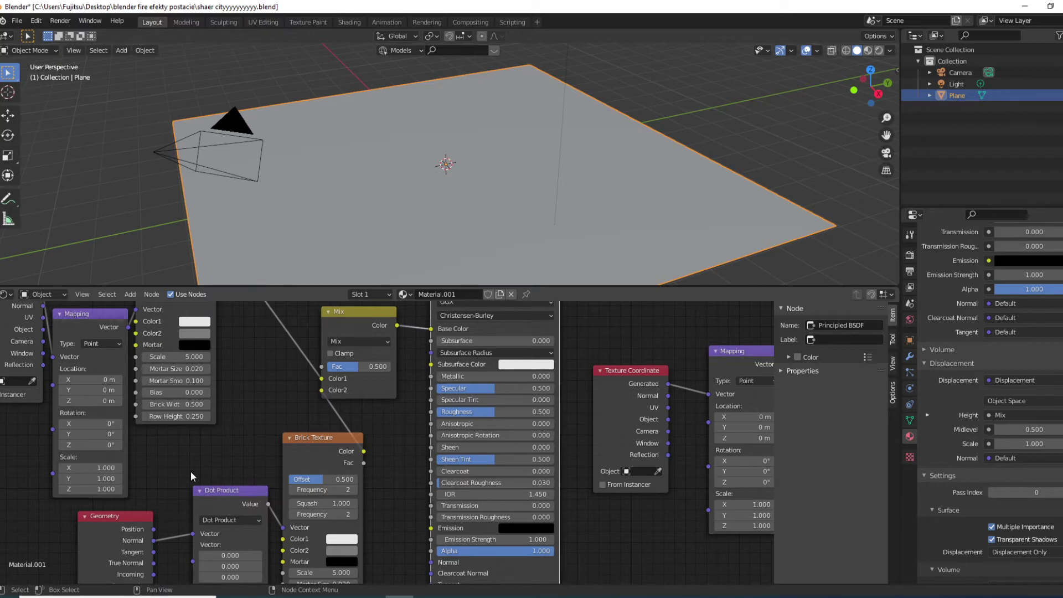
pyautogui.scroll(3, 173, 499)
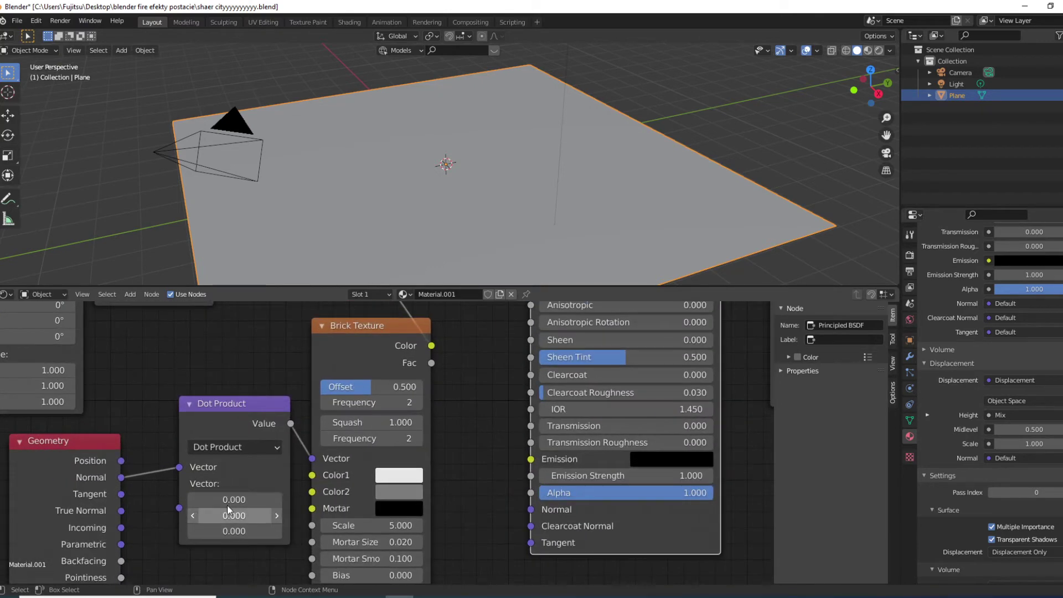
pyautogui.scroll(-1, 145, 468)
pyautogui.scroll(-2, 144, 467)
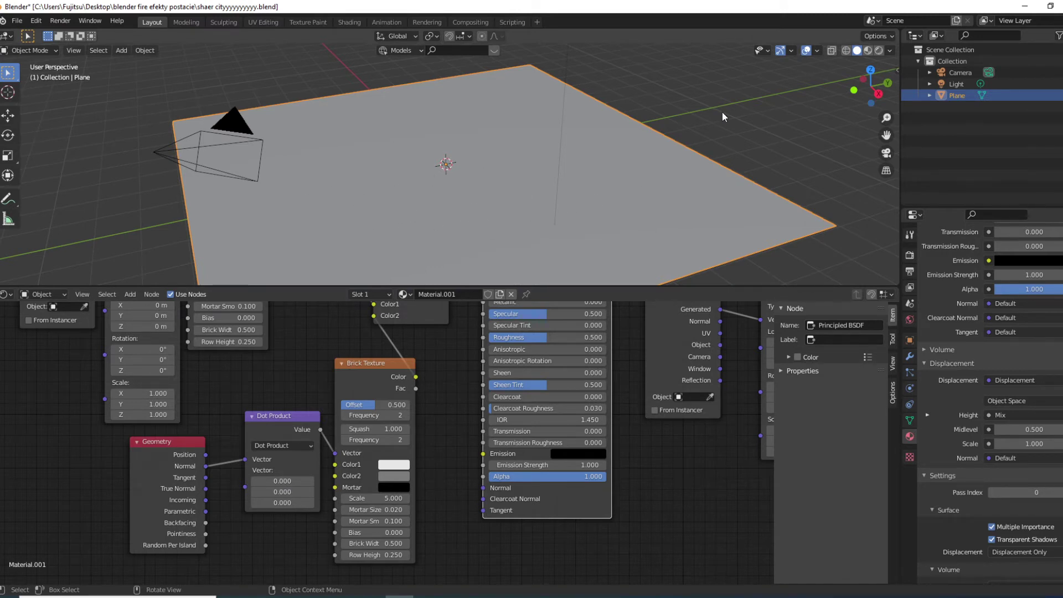
pyautogui.scroll(2, 243, 521)
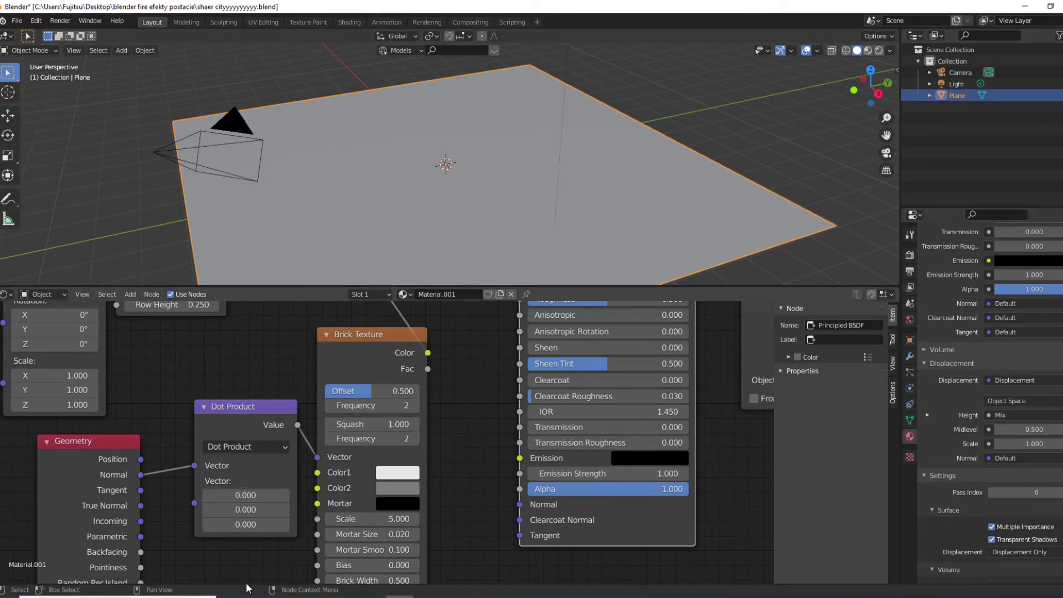
# Step: Set the Dot Product's first Vector component to 0.300 and the second to 0.0
pyautogui.scroll(2, 216, 509)
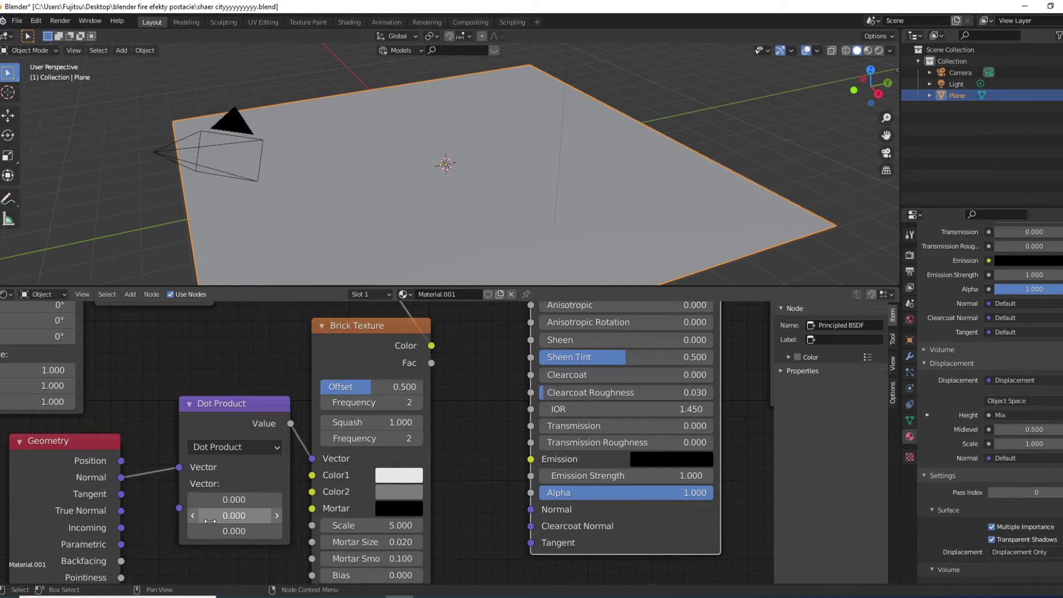
pyautogui.moveTo(216, 509); pyautogui.dragTo(241, 509)
pyautogui.click(205, 528)
pyautogui.write('0.0')
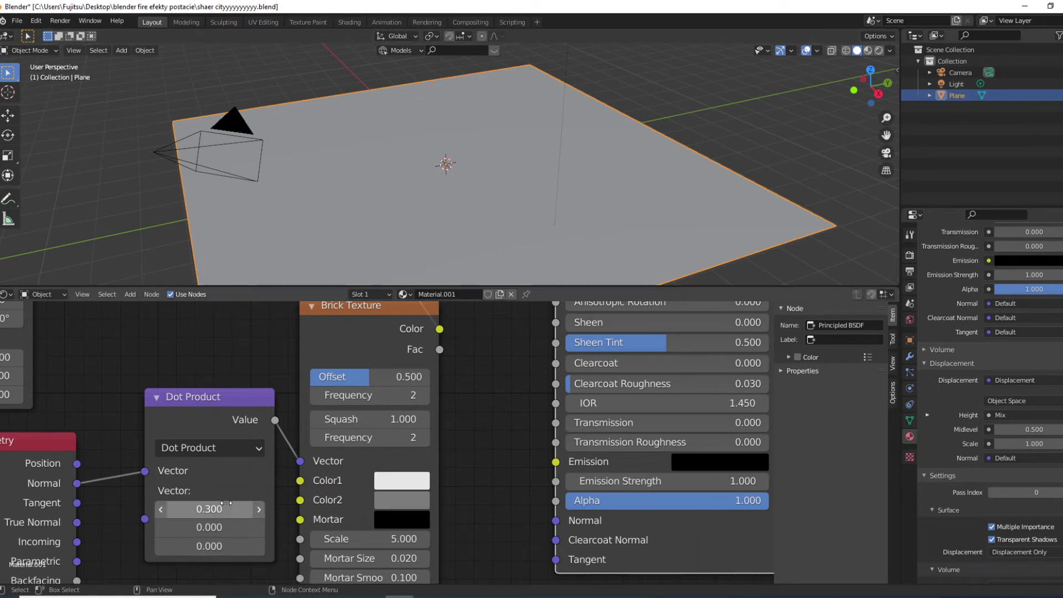
# Step: Move the Texture Coordinate and Mapping nodes slightly down and left
pyautogui.scroll(-2, 169, 464)
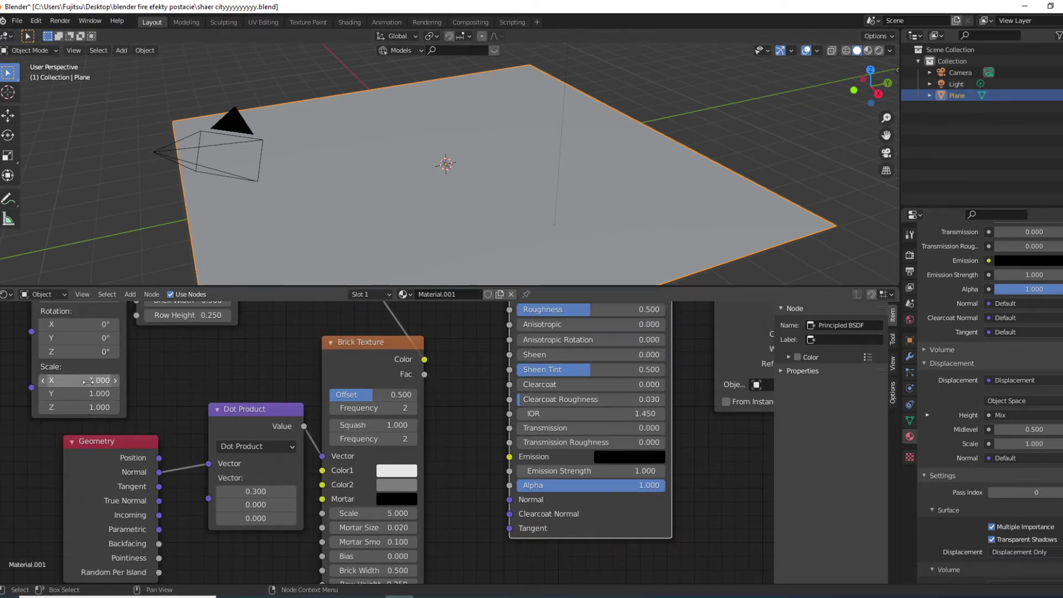
pyautogui.scroll(-2, 144, 408)
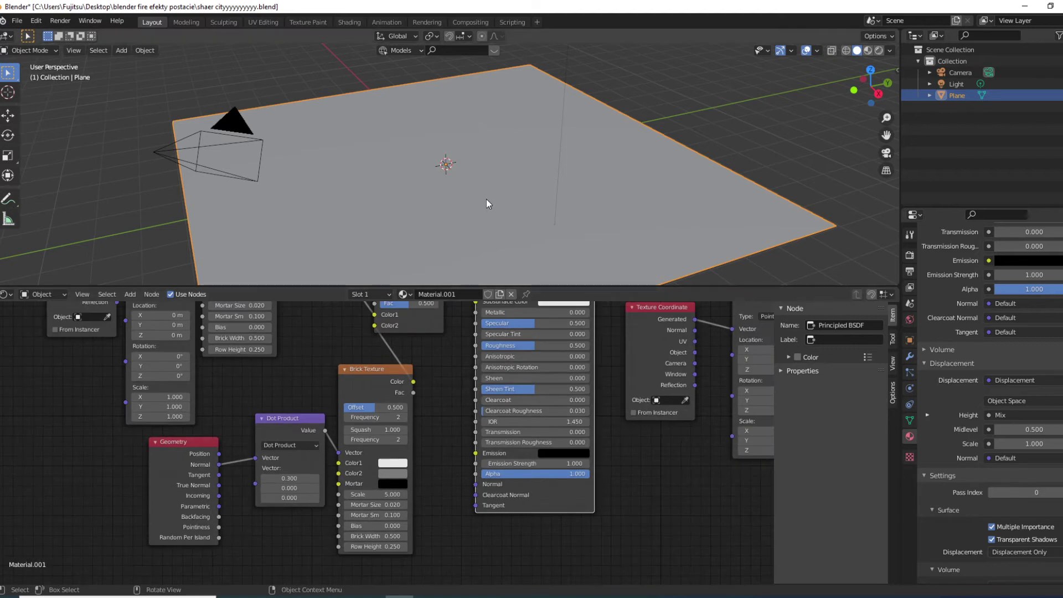
pyautogui.scroll(-3, 486, 194)
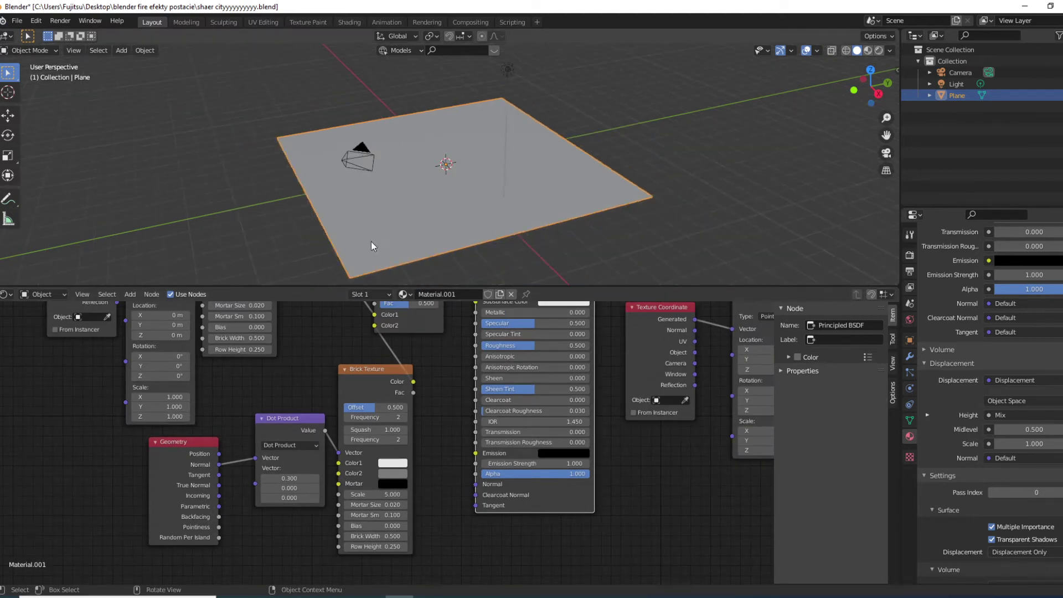
pyautogui.moveTo(223, 412); pyautogui.dragTo(266, 492, button='middle')
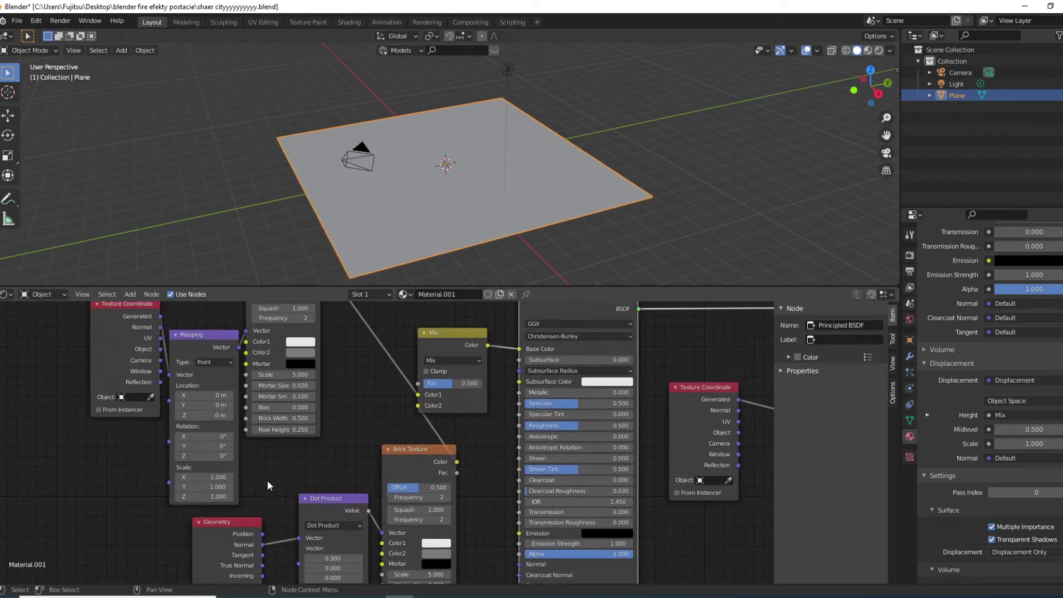
pyautogui.click(213, 353)
pyautogui.moveTo(134, 383); pyautogui.dragTo(100, 422)
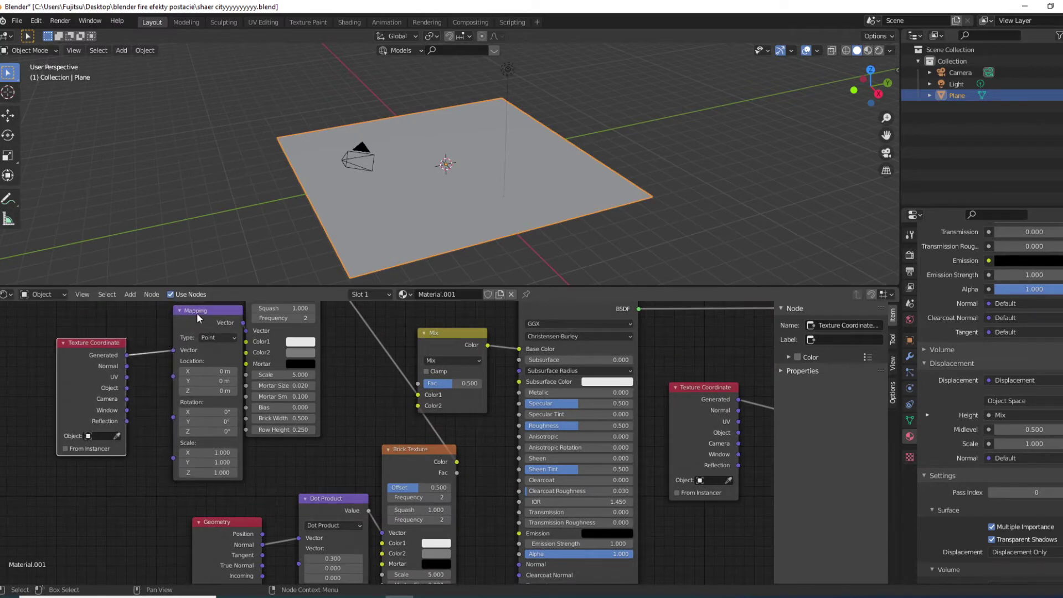
pyautogui.moveTo(199, 314); pyautogui.dragTo(180, 321)
# Step: Move Geometry and Dot Product left, just beside the second Brick Texture
pyautogui.scroll(-1, 603, 571)
pyautogui.scroll(-1, 390, 536)
pyautogui.scroll(1, 390, 536)
pyautogui.moveTo(138, 515); pyautogui.dragTo(365, 569)
pyautogui.moveTo(316, 512); pyautogui.dragTo(253, 530)
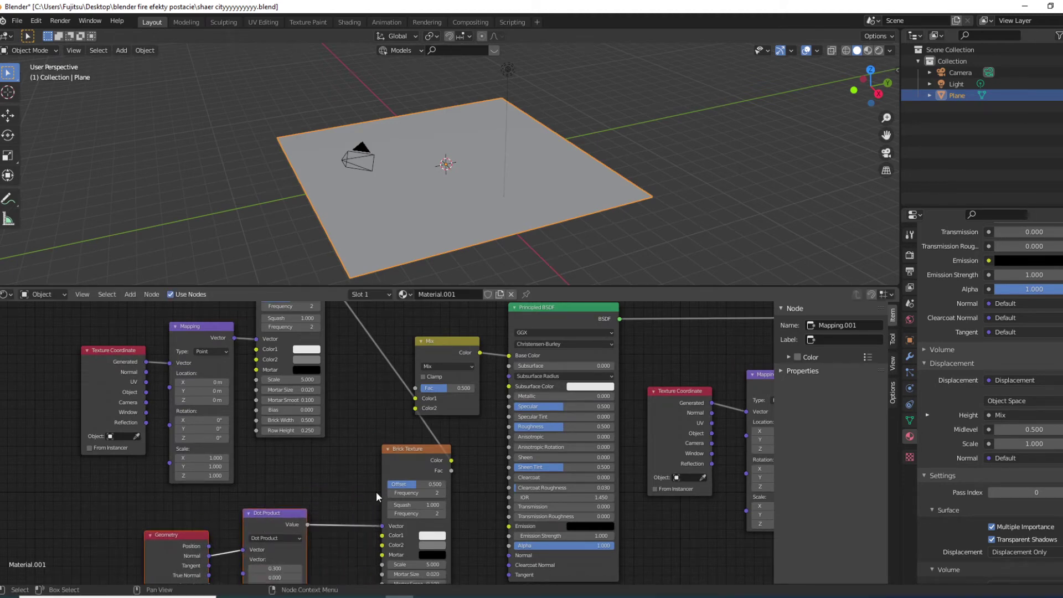
pyautogui.scroll(-1, 397, 474)
pyautogui.scroll(-1, 397, 477)
pyautogui.scroll(-1, 421, 473)
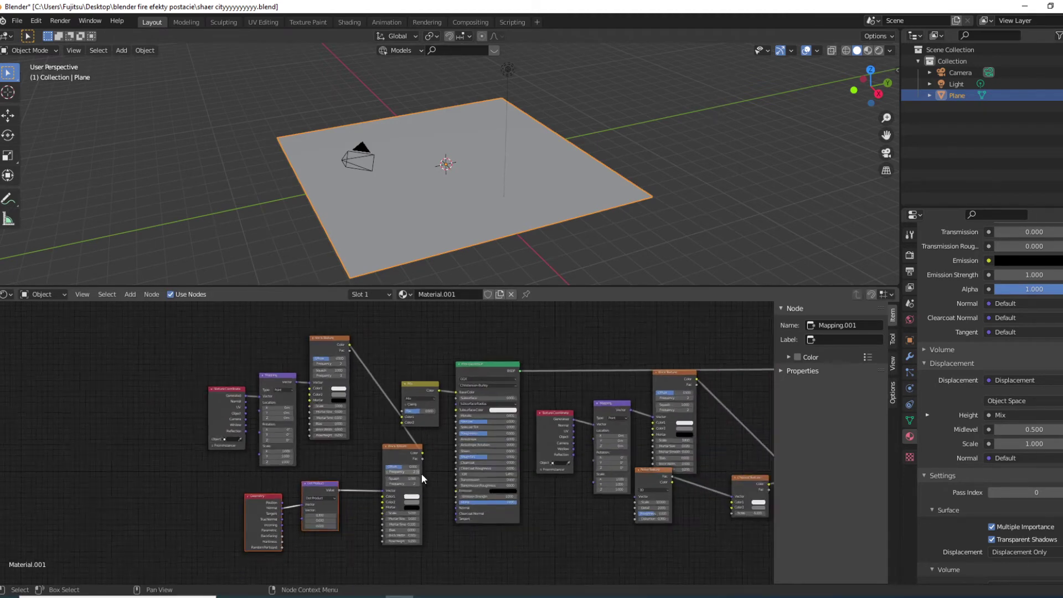
pyautogui.scroll(-2, 421, 474)
pyautogui.scroll(3, 504, 510)
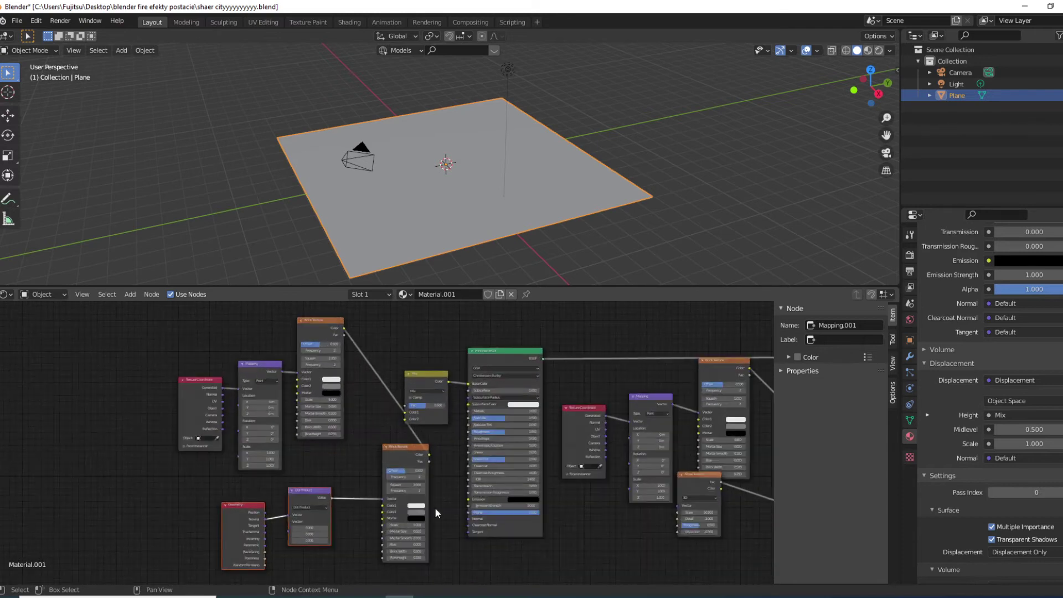
pyautogui.scroll(1, 446, 510)
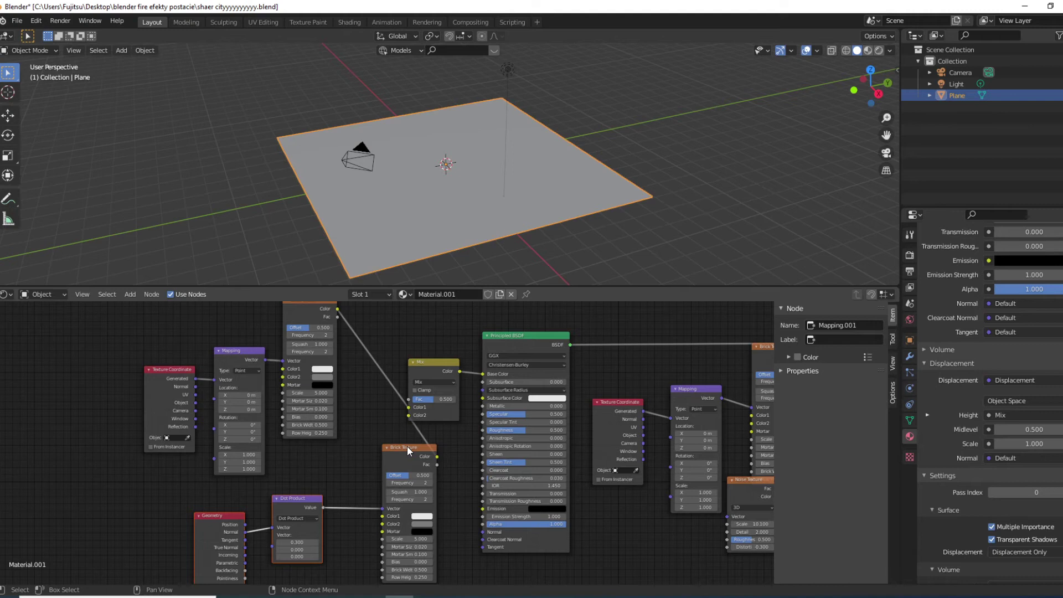
pyautogui.scroll(1, 407, 446)
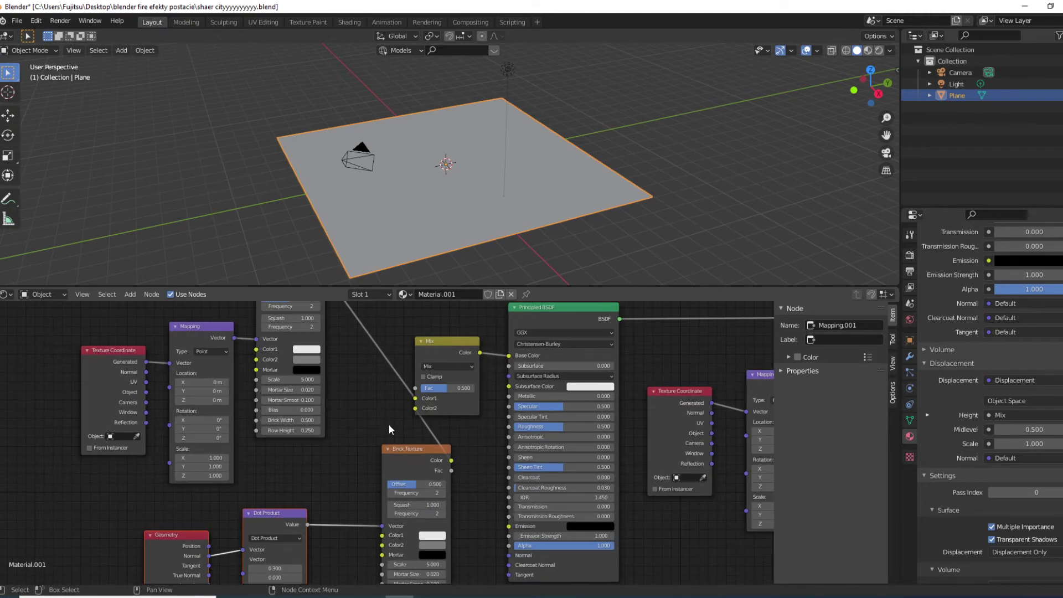
# Step: Add a second plane and scale it up inside the large plane
pyautogui.hotkey('shift', 'a')
pyautogui.moveTo(464, 161)
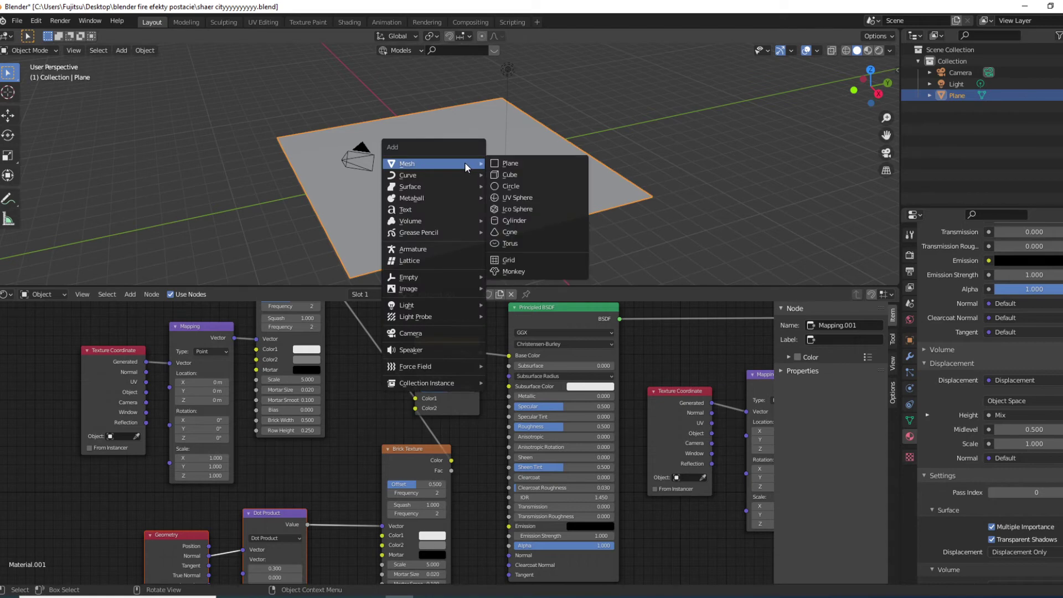
pyautogui.click(510, 163)
pyautogui.press('s')
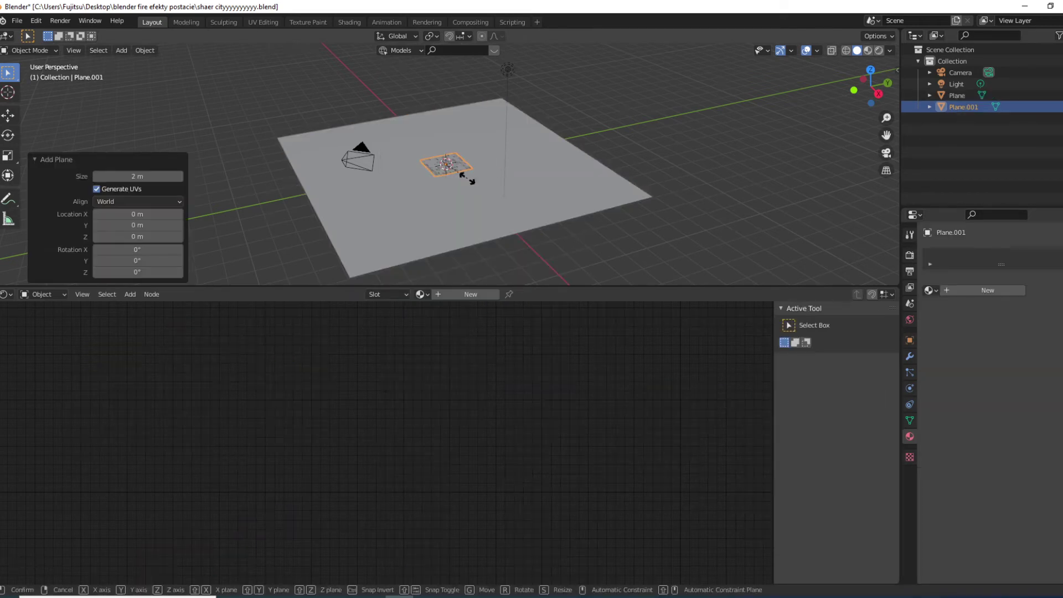
pyautogui.click(528, 220)
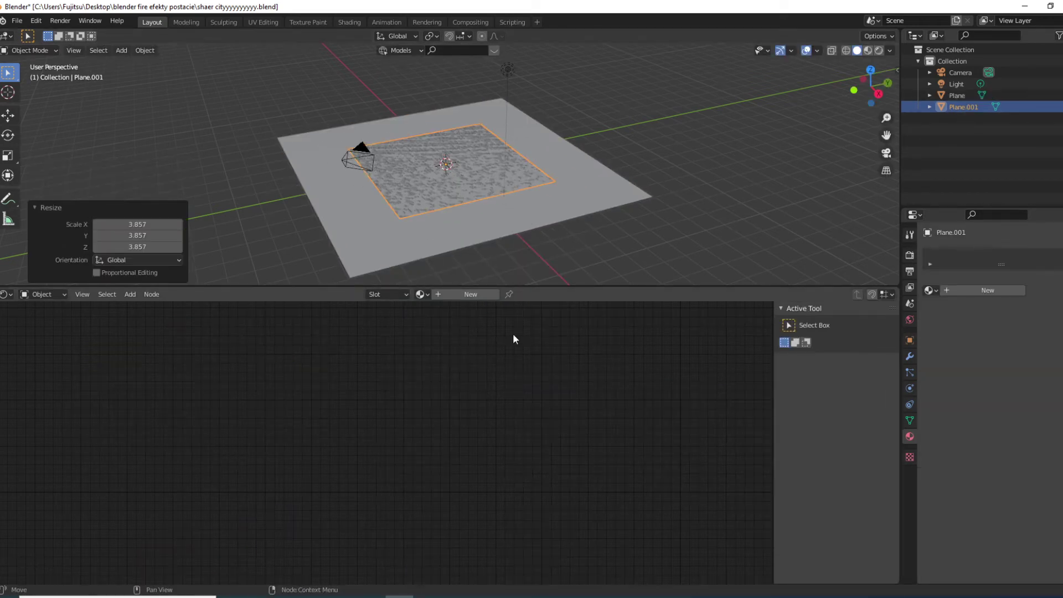
# Step: Give the plane a new material with Emission replacing Principled BSDF, linked to Material Output
pyautogui.click(470, 294)
pyautogui.scroll(-3, 560, 407)
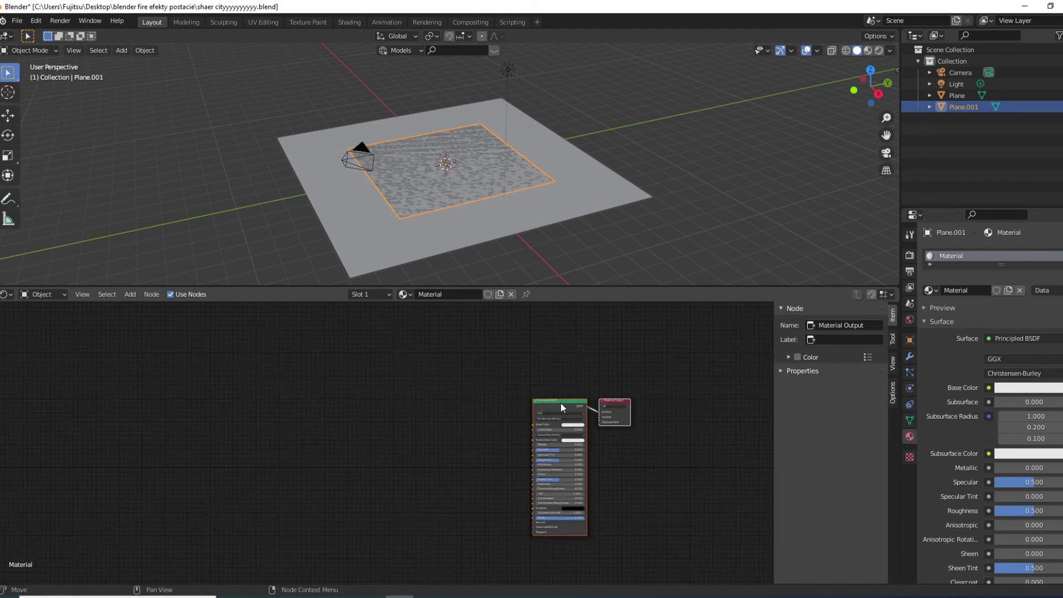
pyautogui.press('x')
pyautogui.hotkey('shift', 'a')
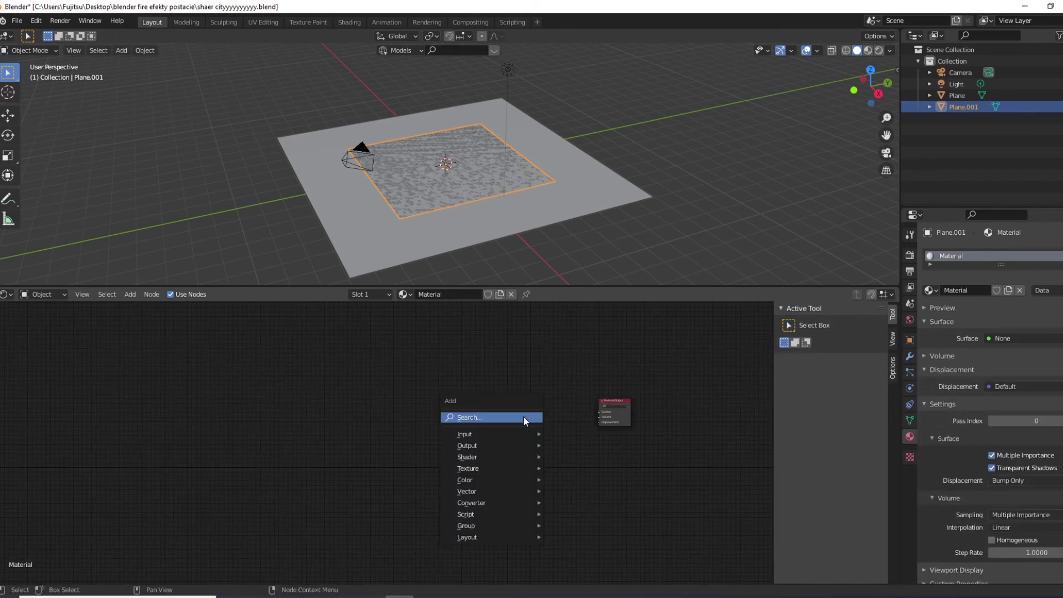
pyautogui.click(523, 416)
pyautogui.write('emi')
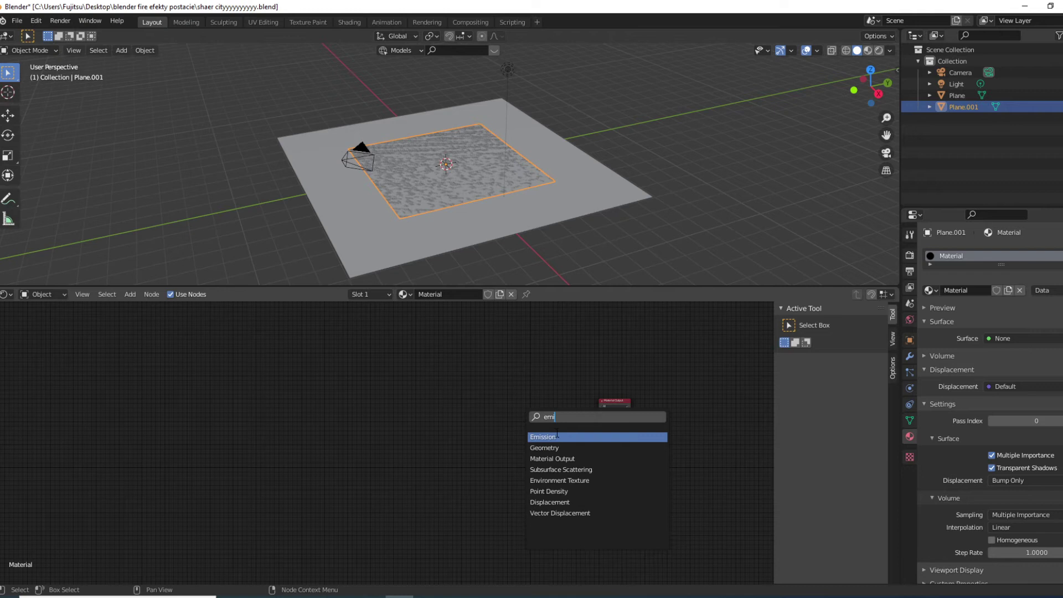
pyautogui.click(556, 436)
pyautogui.click(557, 437)
pyautogui.moveTo(546, 428); pyautogui.dragTo(602, 420)
# Step: Raise the Emission strength to 9.600, then delete the Emission node
pyautogui.scroll(3, 610, 449)
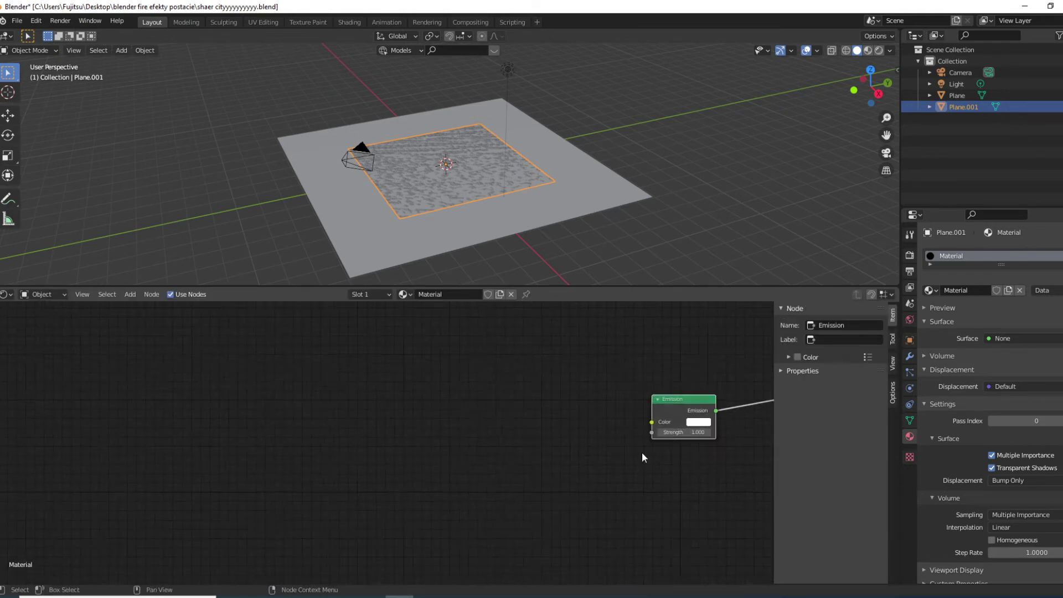
pyautogui.moveTo(665, 554); pyautogui.dragTo(652, 552, button='middle')
pyautogui.keyDown('ctrl'); pyautogui.scroll(-3, 651, 553); pyautogui.keyUp('ctrl')
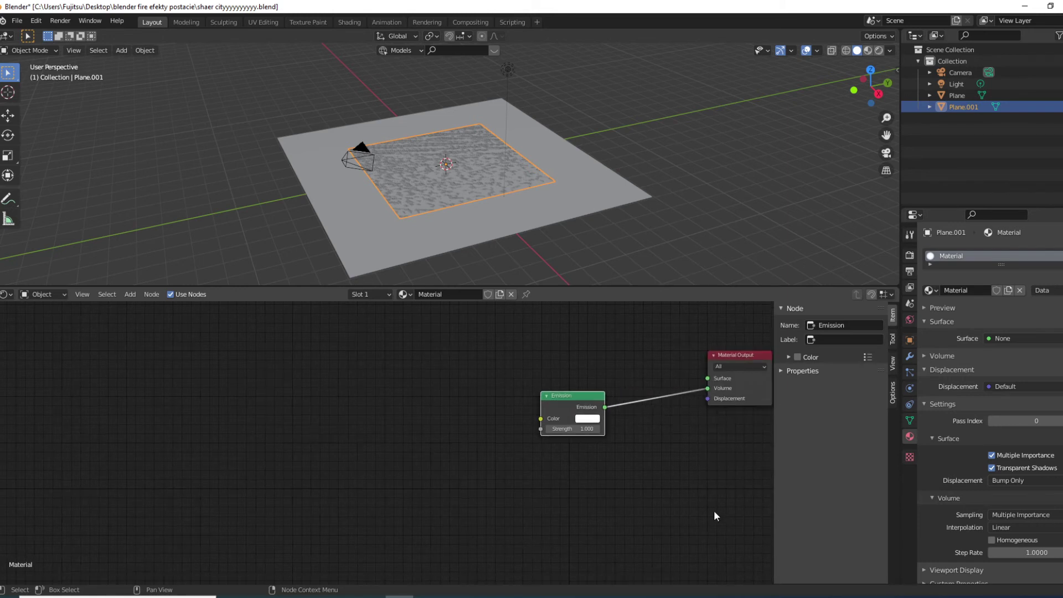
pyautogui.keyDown('ctrl'); pyautogui.scroll(-2, 550, 524); pyautogui.keyUp('ctrl')
pyautogui.scroll(2, 556, 494)
pyautogui.moveTo(553, 444); pyautogui.dragTo(587, 443)
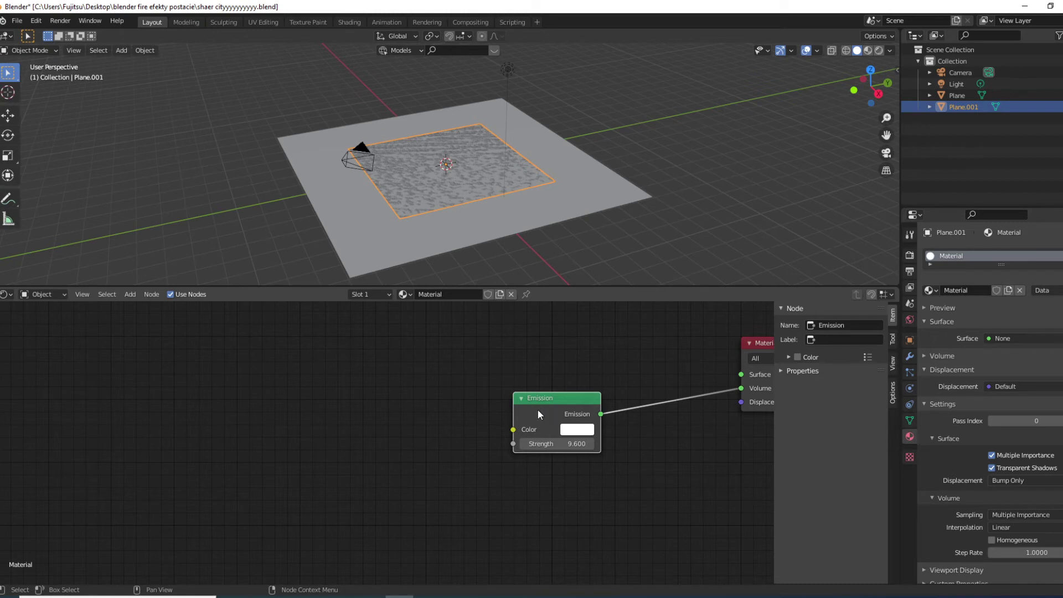
pyautogui.press('Delete')
# Step: Add a cube and scale it up hugely so it encloses the whole scene
pyautogui.hotkey('shift', 'a')
pyautogui.moveTo(437, 118)
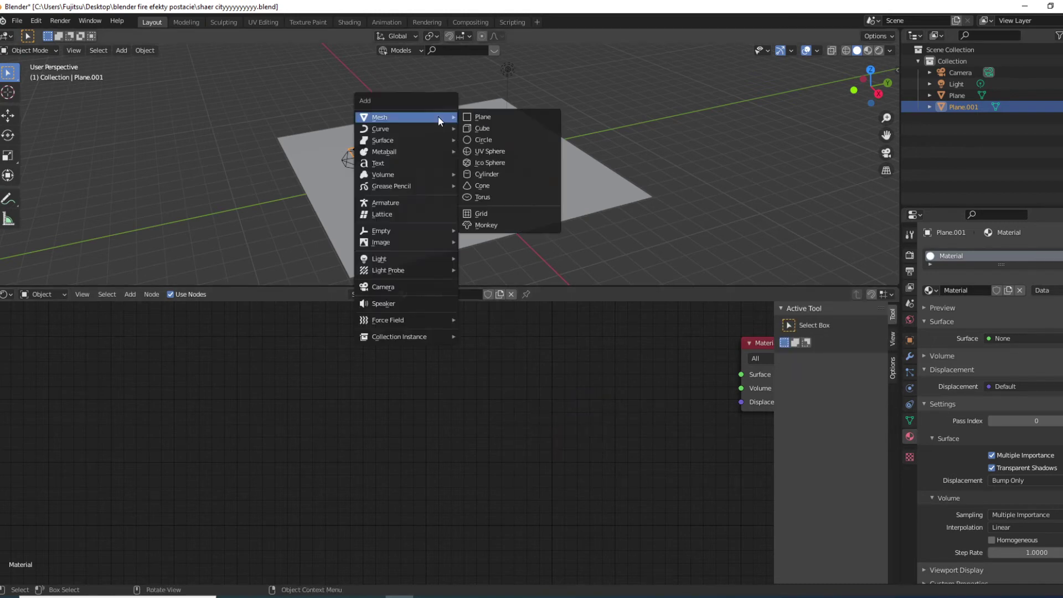
pyautogui.click(511, 129)
pyautogui.press('s')
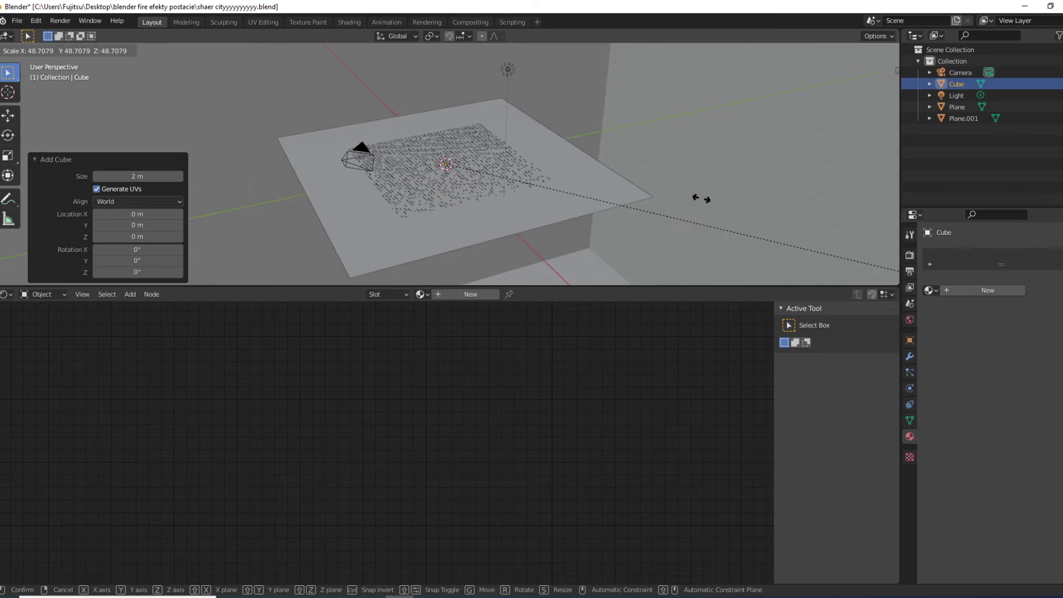
pyautogui.click(616, 262)
# Step: Give the cube a new material, Material.002, and delete its default Principled BSDF node
pyautogui.click(471, 293)
pyautogui.click(617, 360)
pyautogui.press('x')
# Step: Add a Principled Volume node and connect it to the Material Output's Volume input
pyautogui.hotkey('shift', 'a')
pyautogui.click(563, 375)
pyautogui.write('vol')
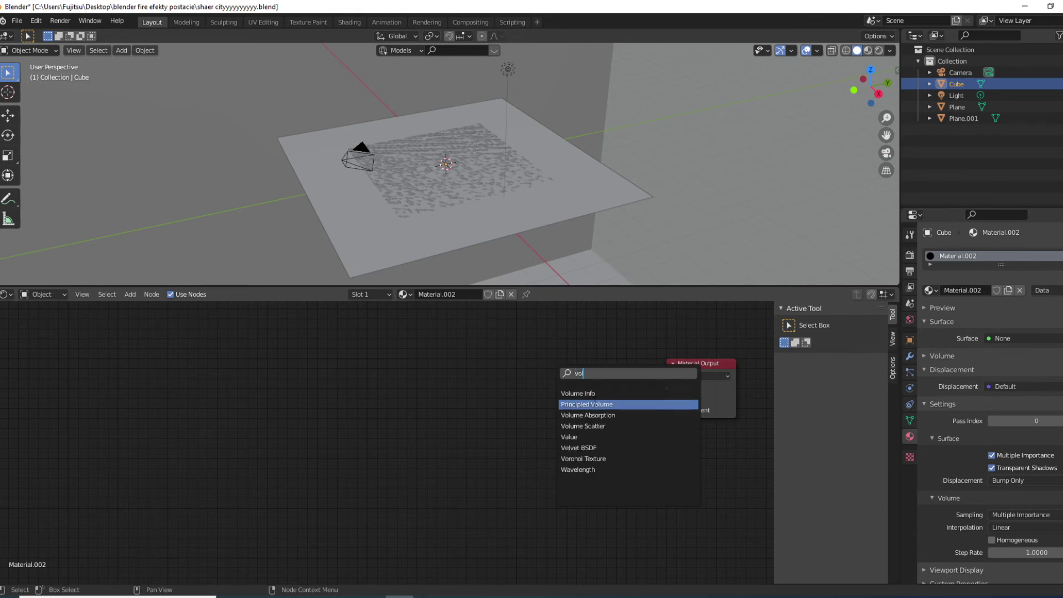
pyautogui.click(594, 403)
pyautogui.click(530, 415)
pyautogui.moveTo(605, 404); pyautogui.dragTo(674, 399)
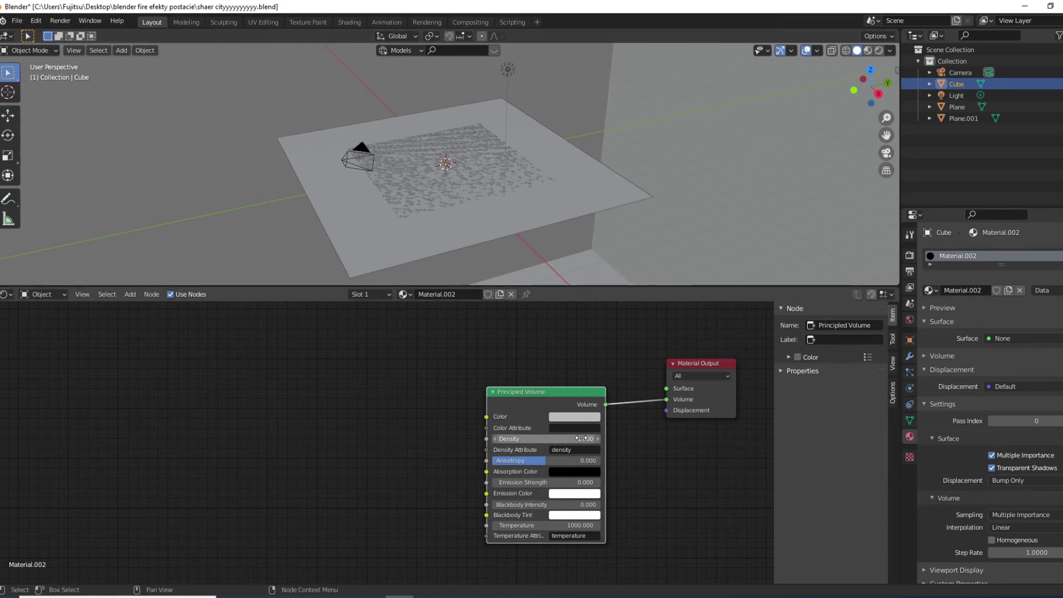
pyautogui.moveTo(529, 396); pyautogui.dragTo(489, 381)
pyautogui.scroll(1, 642, 434)
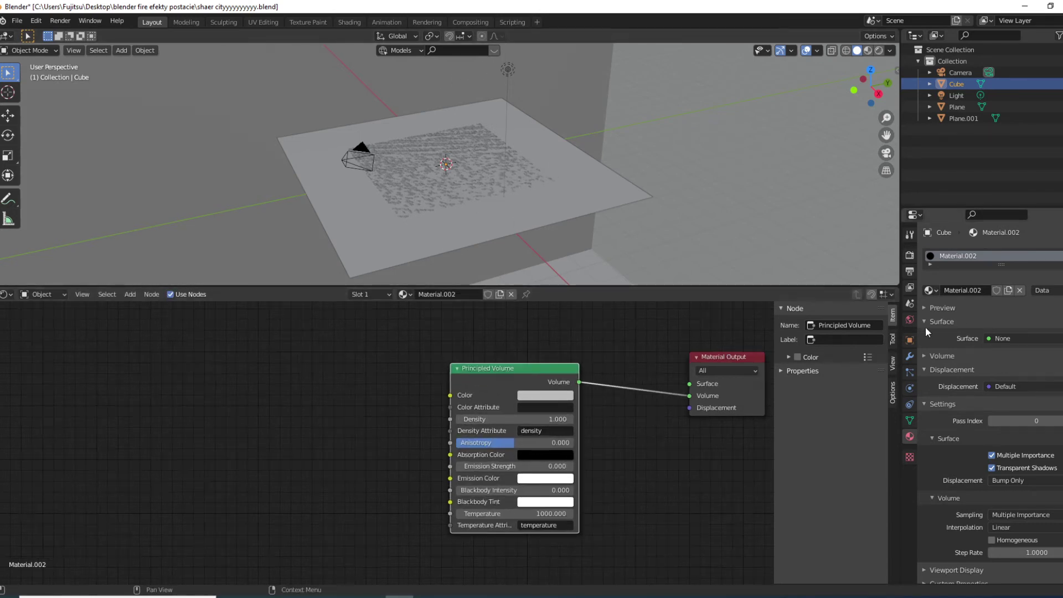
pyautogui.click(909, 319)
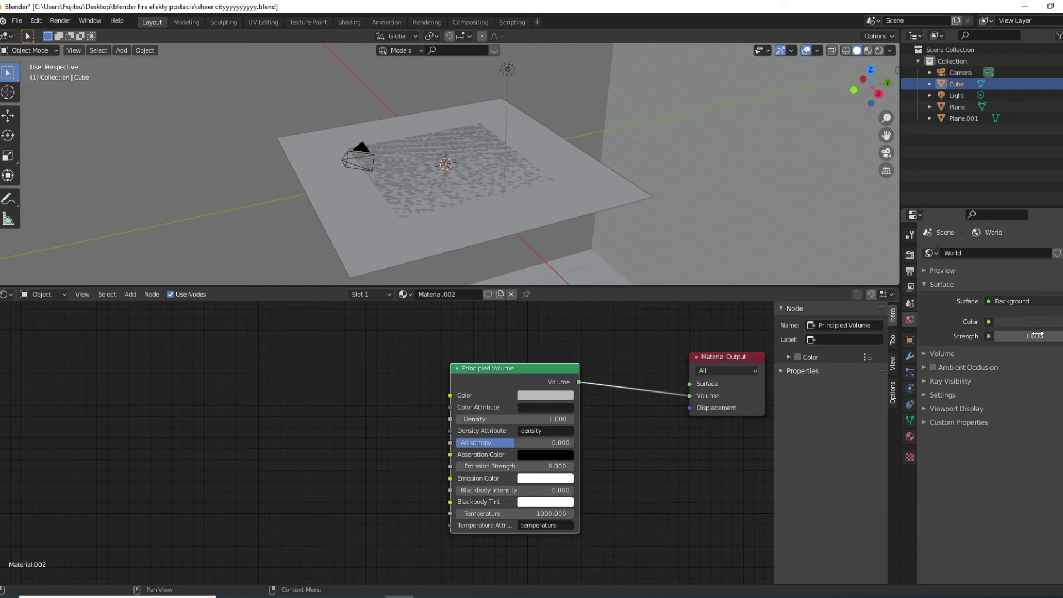
# Step: Set the World background Strength to 0.0 and nudge the Principled Volume node up-left
pyautogui.click(1034, 336)
pyautogui.write('0.0')
pyautogui.press('Return')
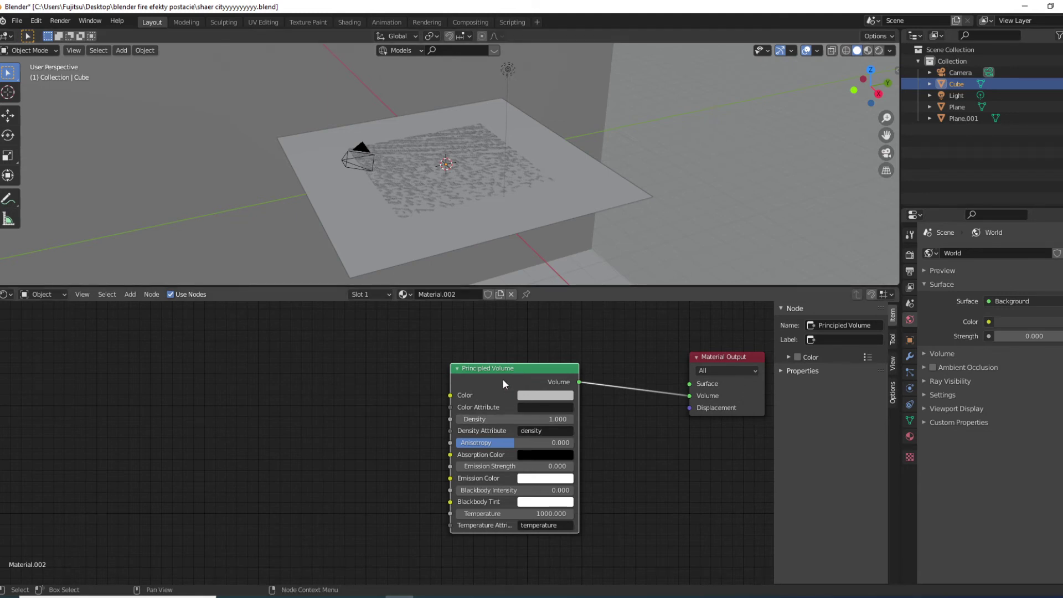
pyautogui.moveTo(503, 380); pyautogui.dragTo(465, 365)
pyautogui.scroll(2, 504, 389)
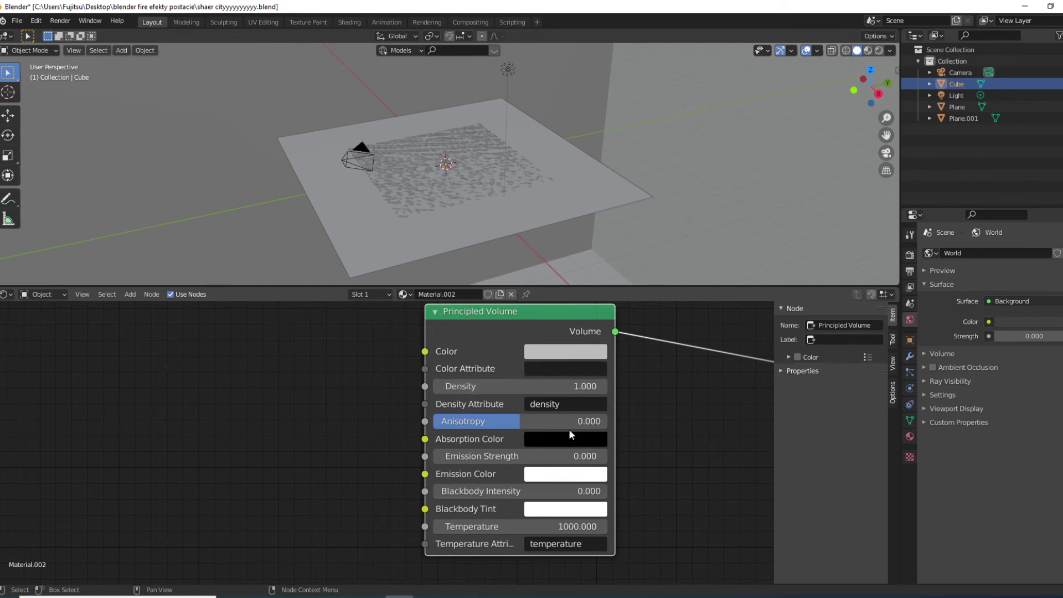
pyautogui.scroll(-2, 567, 433)
# Step: Inspect the World's shader nodes, then switch back to the cube's material nodes
pyautogui.click(44, 294)
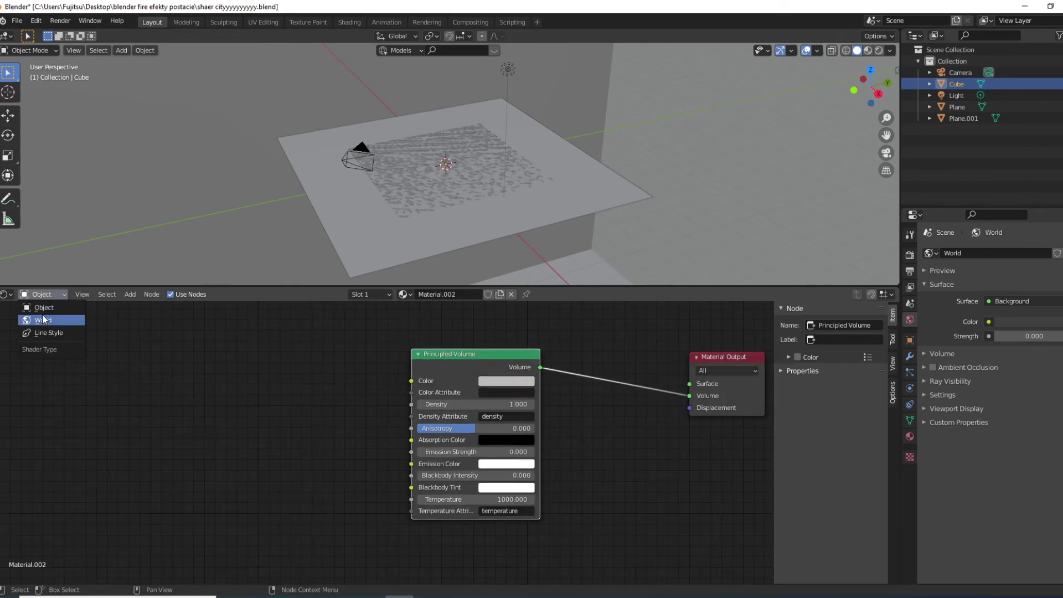
pyautogui.click(47, 292)
pyautogui.click(55, 320)
pyautogui.scroll(-1, 495, 466)
pyautogui.scroll(3, 25, 374)
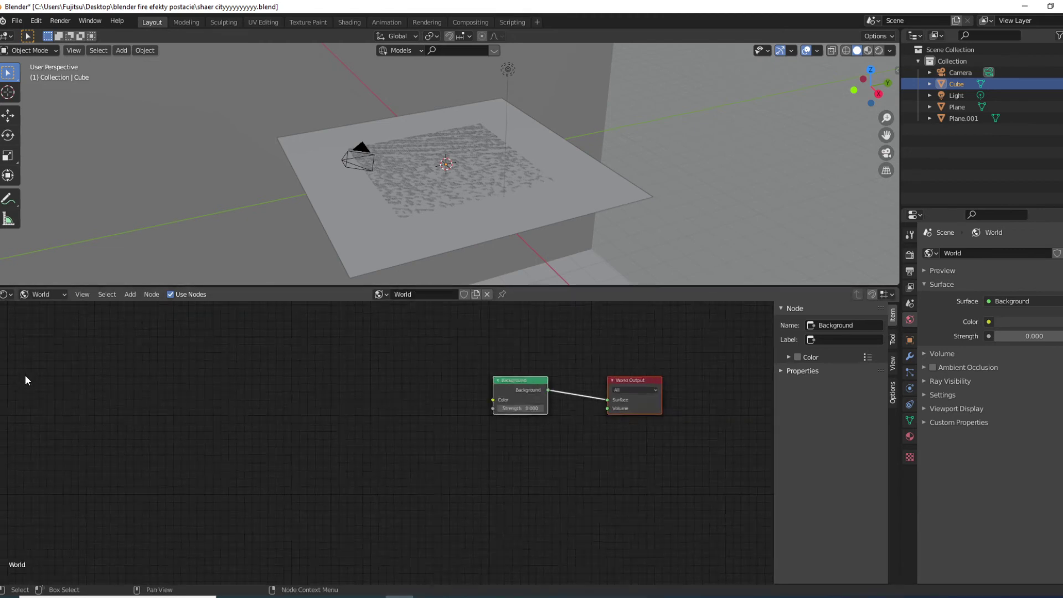
pyautogui.click(40, 296)
pyautogui.click(46, 307)
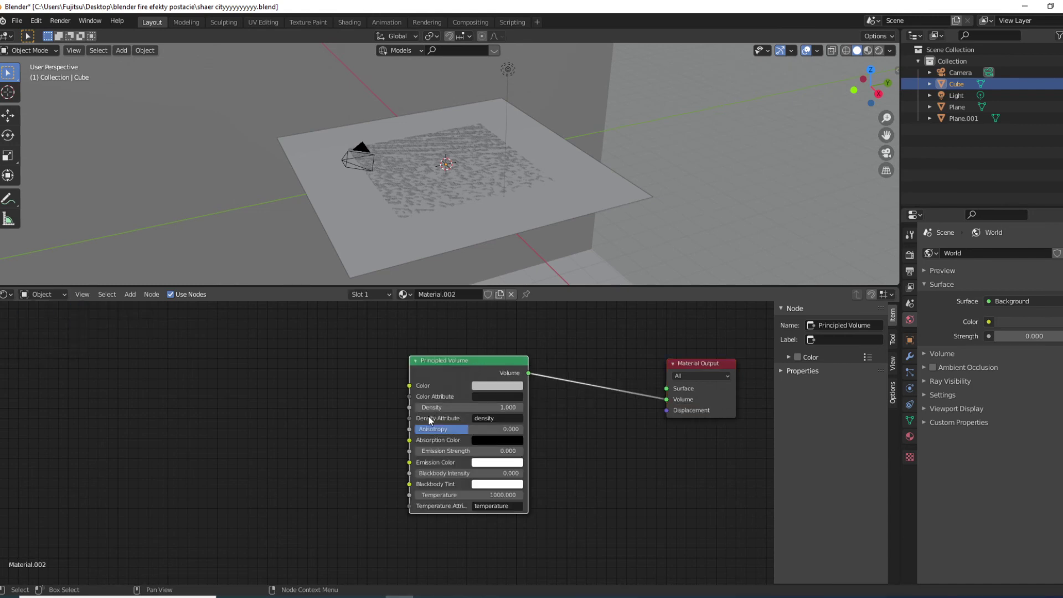
pyautogui.scroll(-4, 434, 413)
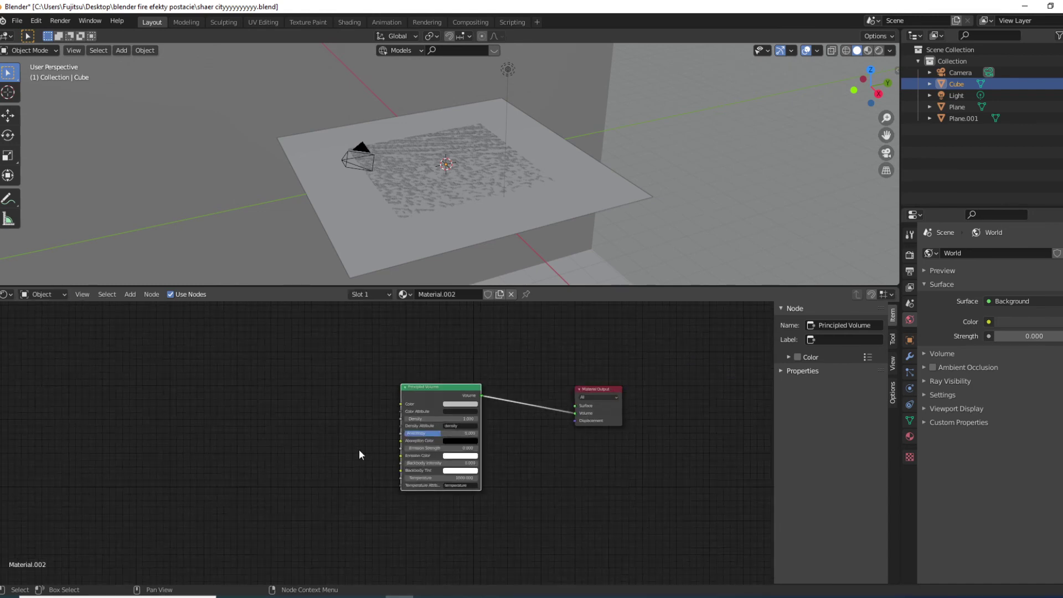
# Step: Select the Plane and box-select the left-hand brick-texture nodes of Material.001
pyautogui.click(421, 242)
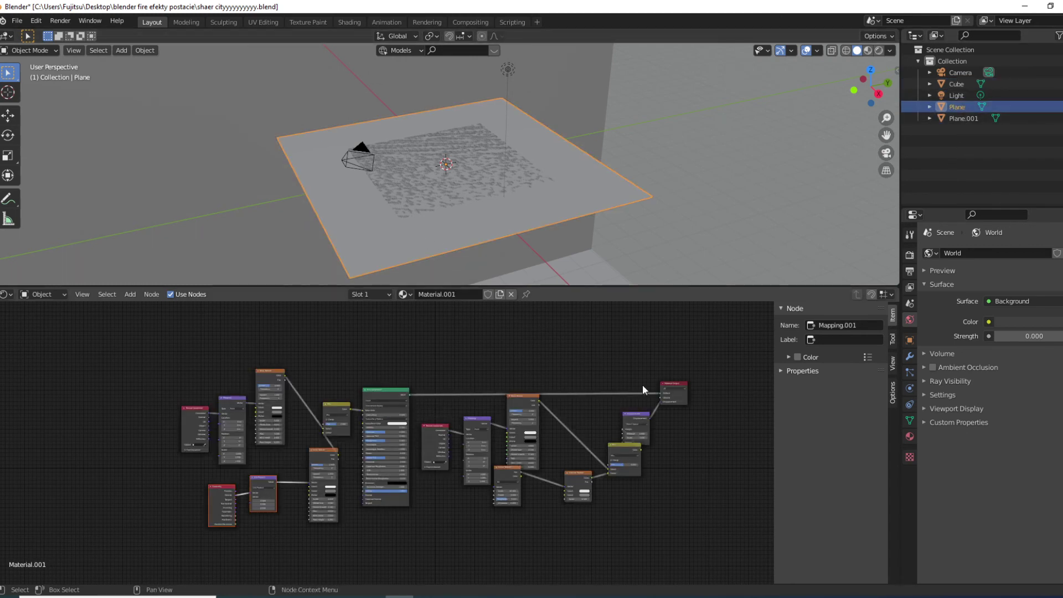
pyautogui.scroll(4, 202, 456)
pyautogui.scroll(-3, 202, 449)
pyautogui.moveTo(1, 362); pyautogui.dragTo(304, 549)
pyautogui.moveTo(29, 473); pyautogui.dragTo(148, 484, button='middle')
pyautogui.moveTo(106, 511); pyautogui.dragTo(188, 487, button='middle')
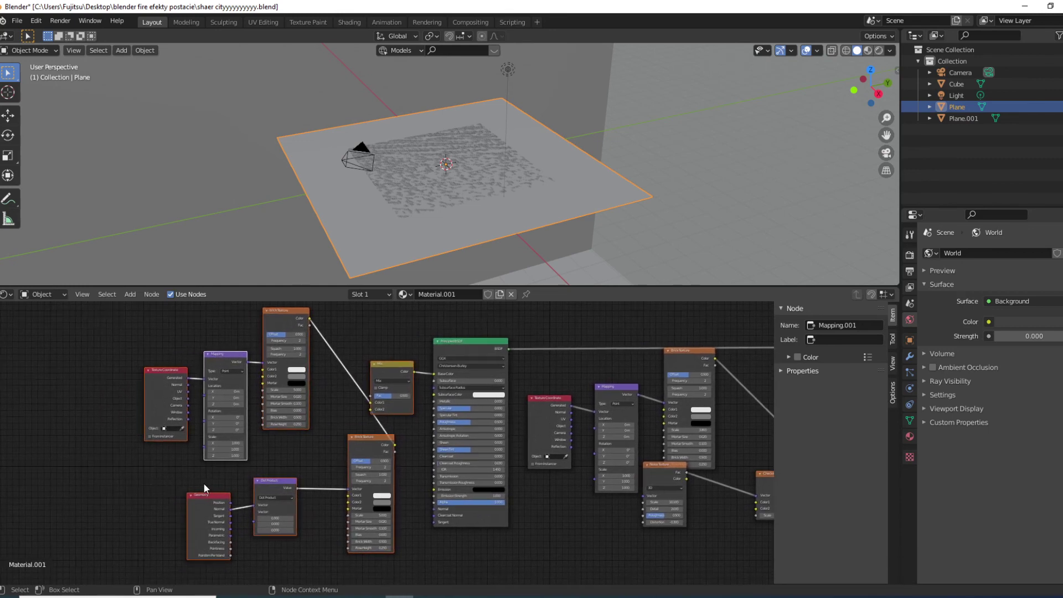
pyautogui.scroll(2, 136, 487)
pyautogui.moveTo(105, 392); pyautogui.dragTo(81, 416, button='middle')
pyautogui.scroll(1, 213, 381)
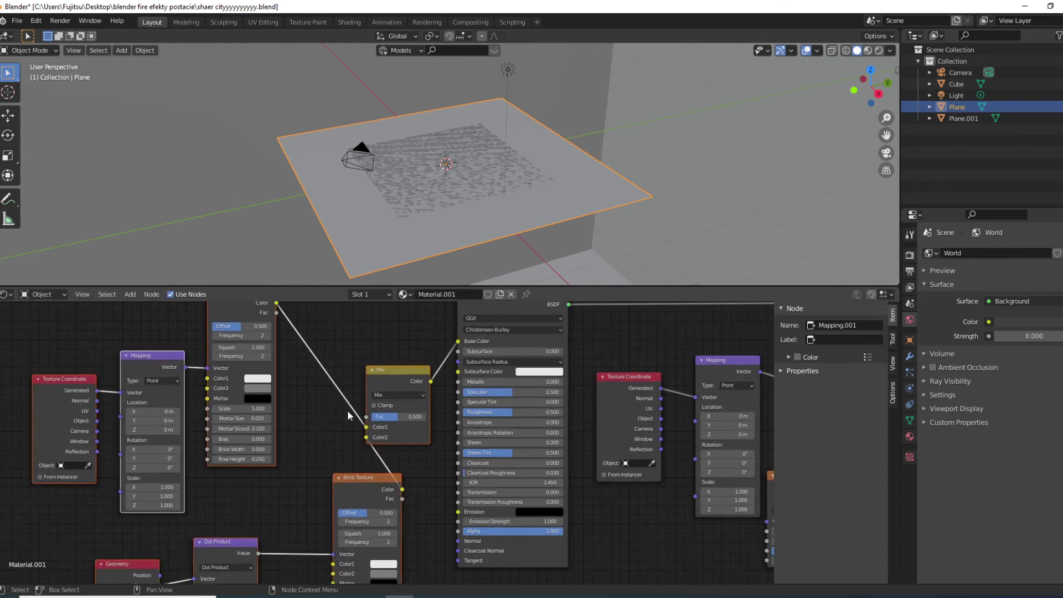
# Step: Move the left-hand brick-texture node group up and left into a compact position
pyautogui.moveTo(382, 385); pyautogui.dragTo(372, 363)
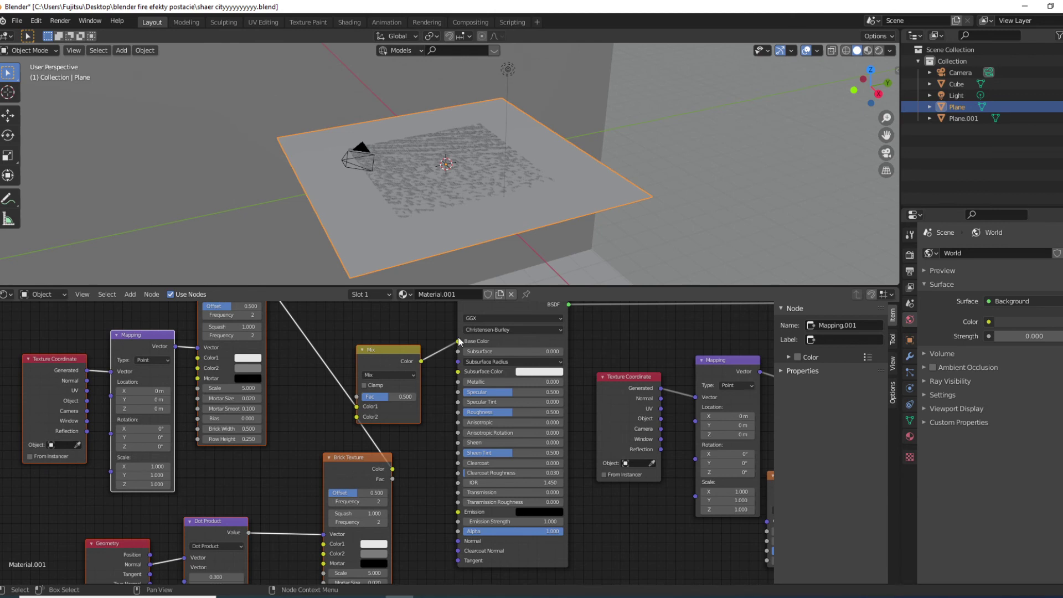
pyautogui.moveTo(123, 549); pyautogui.dragTo(97, 497)
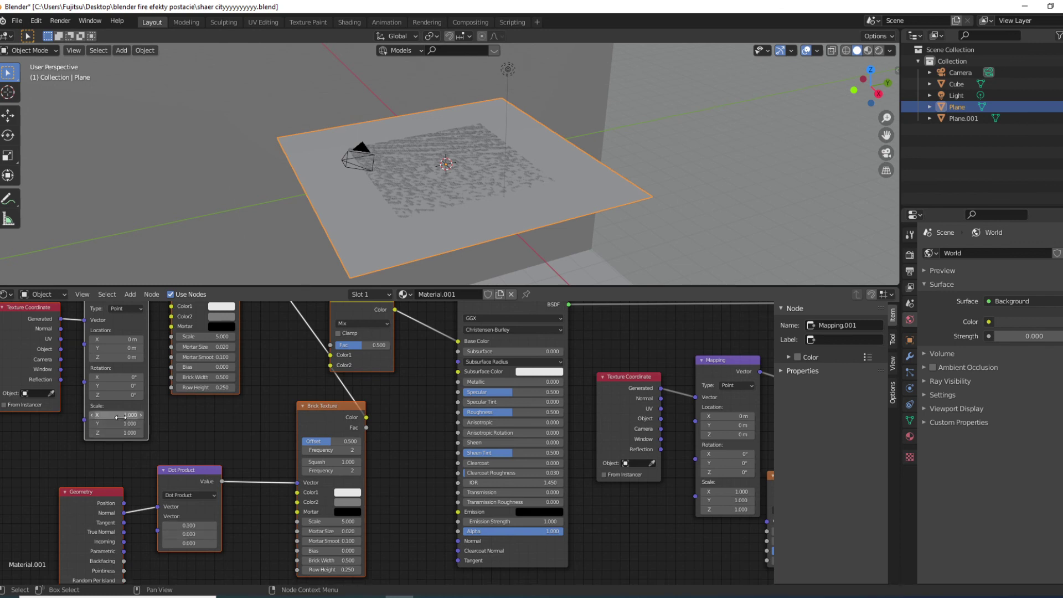
pyautogui.scroll(-1, 387, 443)
pyautogui.scroll(-1, 526, 328)
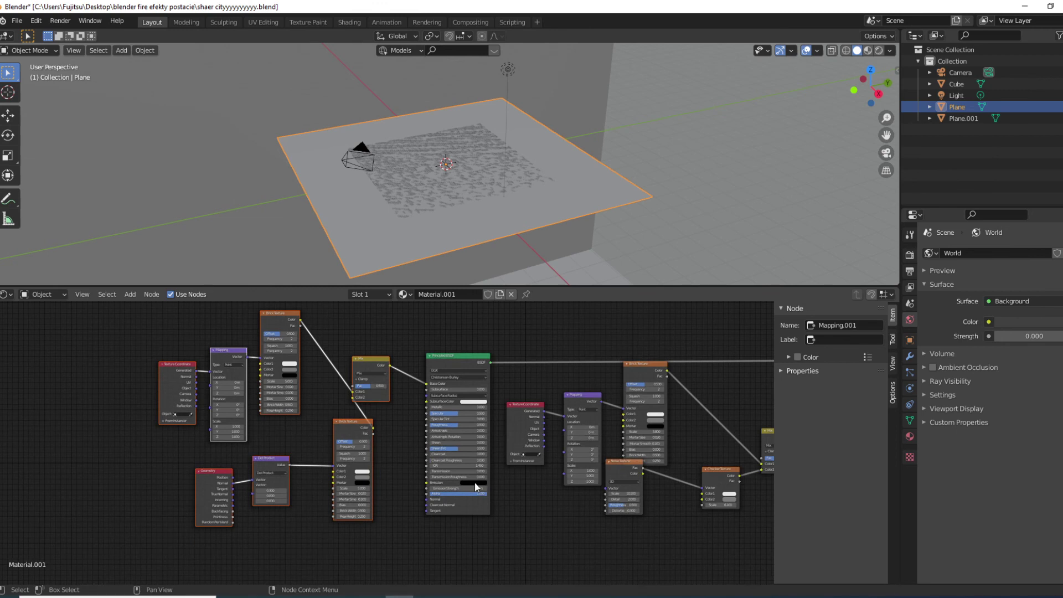
pyautogui.press('g')
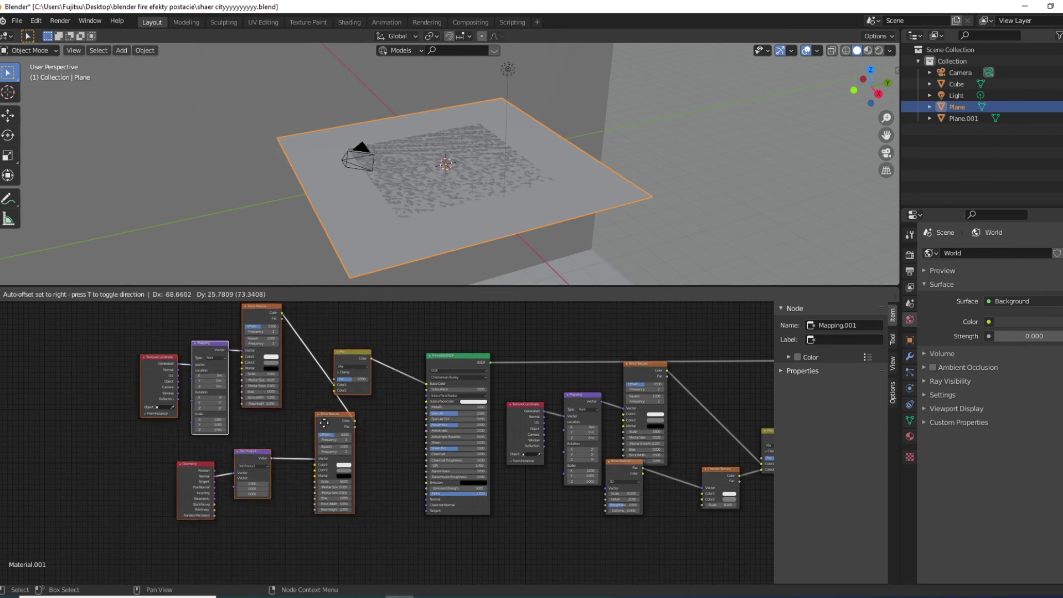
pyautogui.click(323, 421)
# Step: Move the Mix node to a new spot in the node tree
pyautogui.click(332, 362)
pyautogui.press('g')
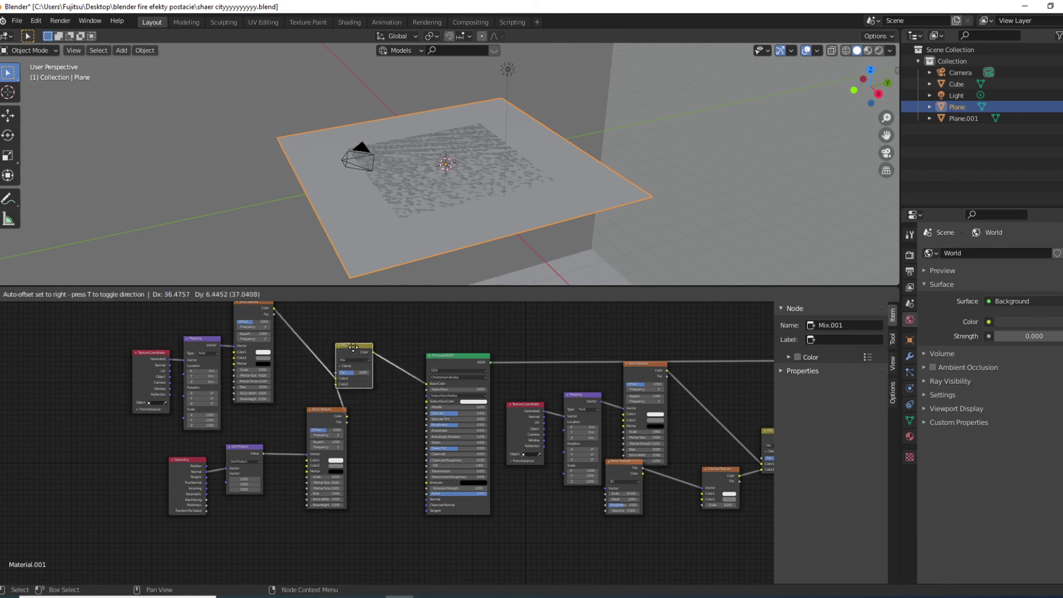
pyautogui.click(365, 377)
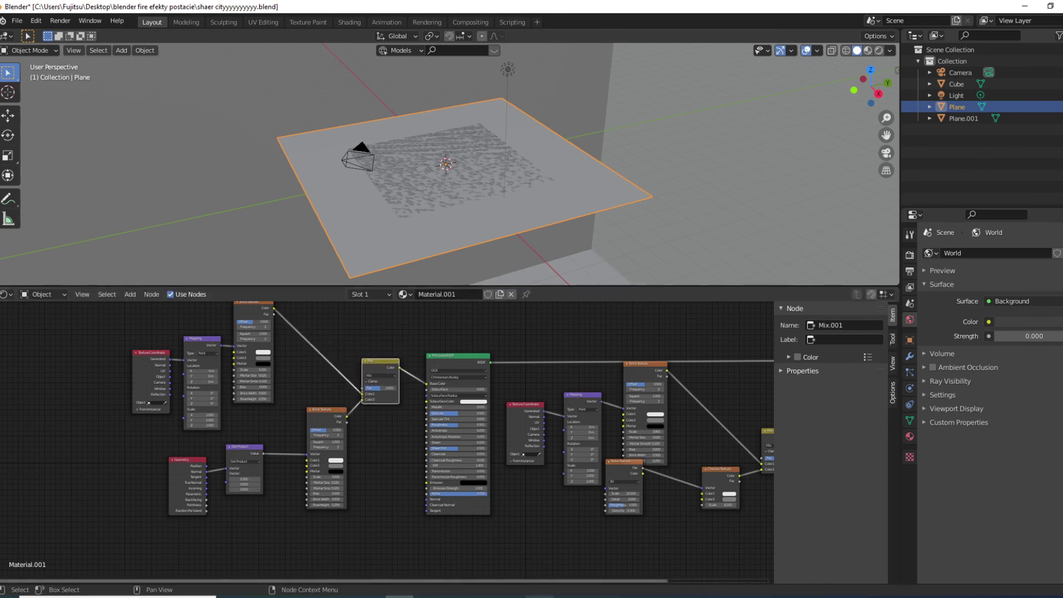